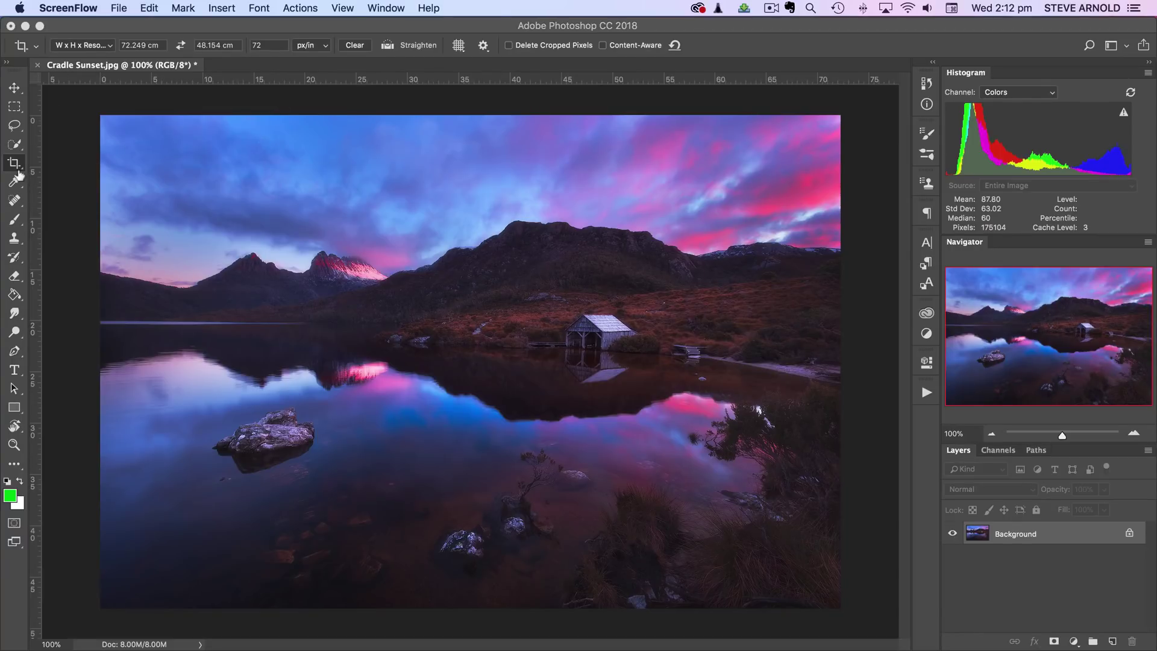
Crop the photo with the Crop Tool by pulling in its upper right and lower left corners
right_click(20, 162)
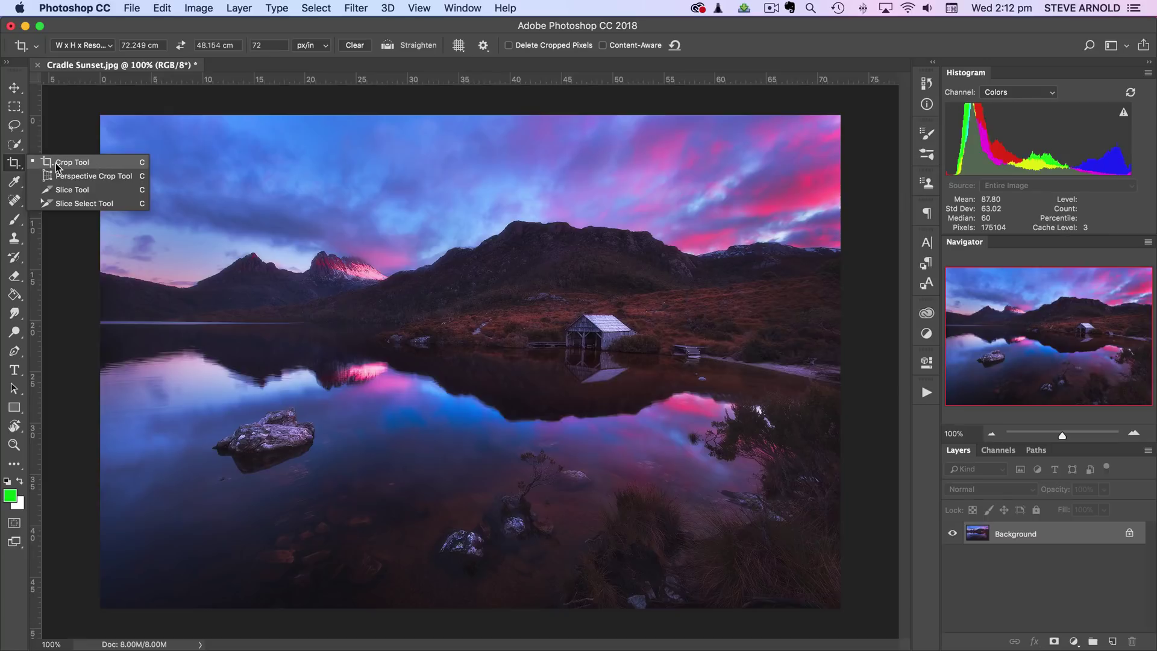
click(47, 164)
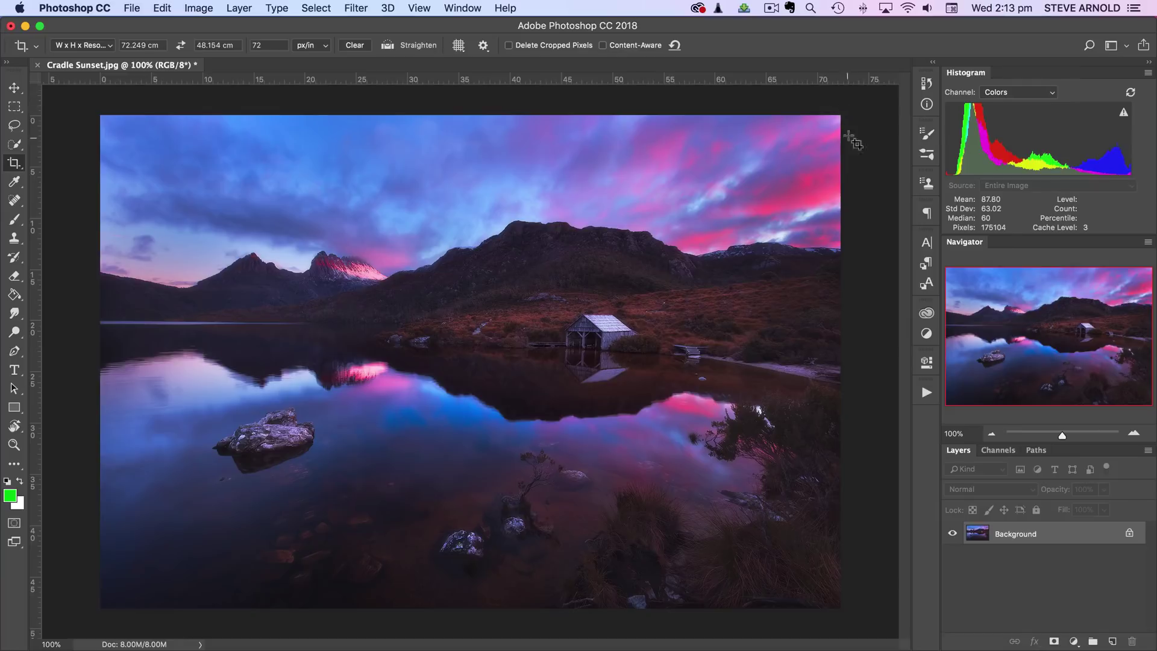
click(862, 272)
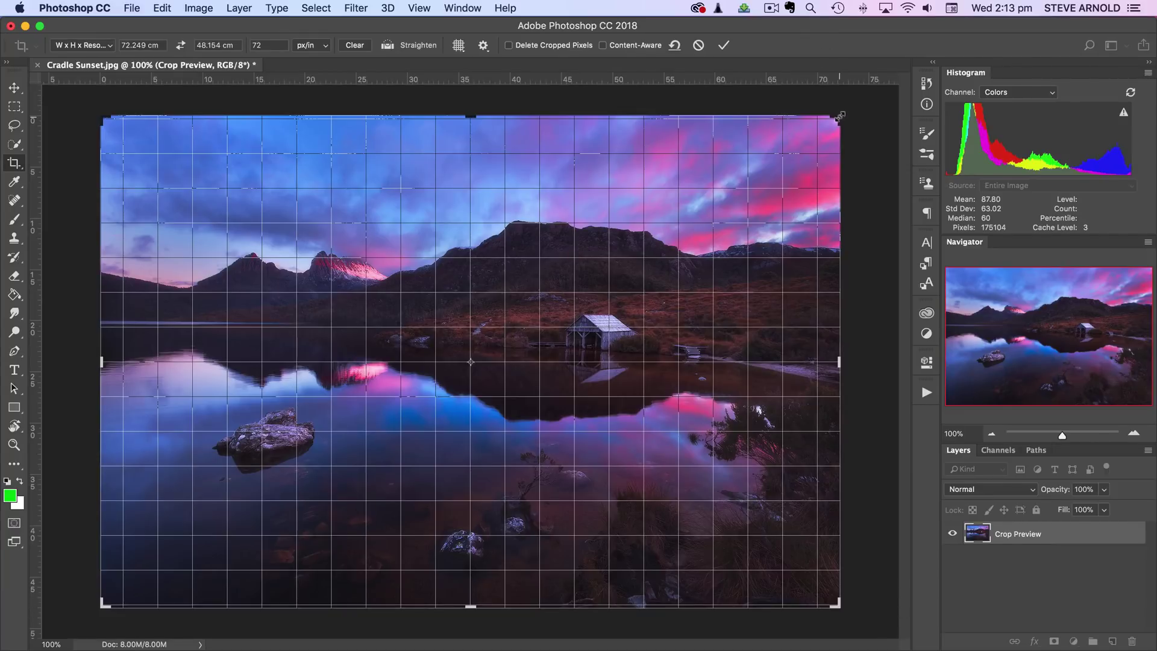
drag(835, 120, 817, 150)
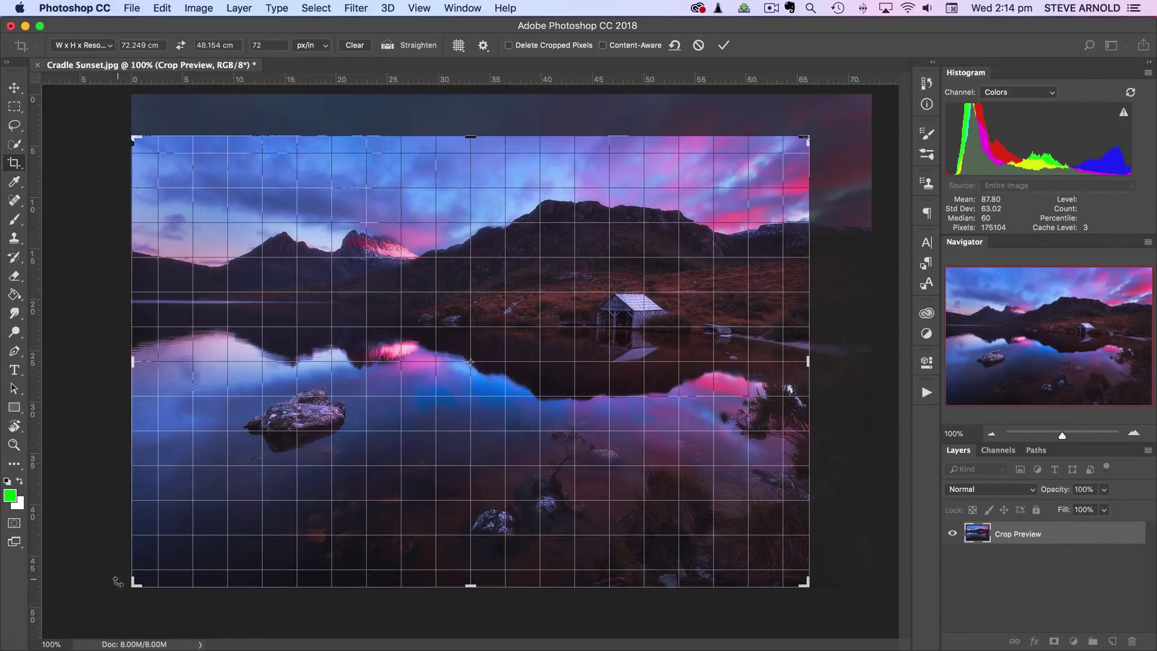
drag(131, 586, 155, 571)
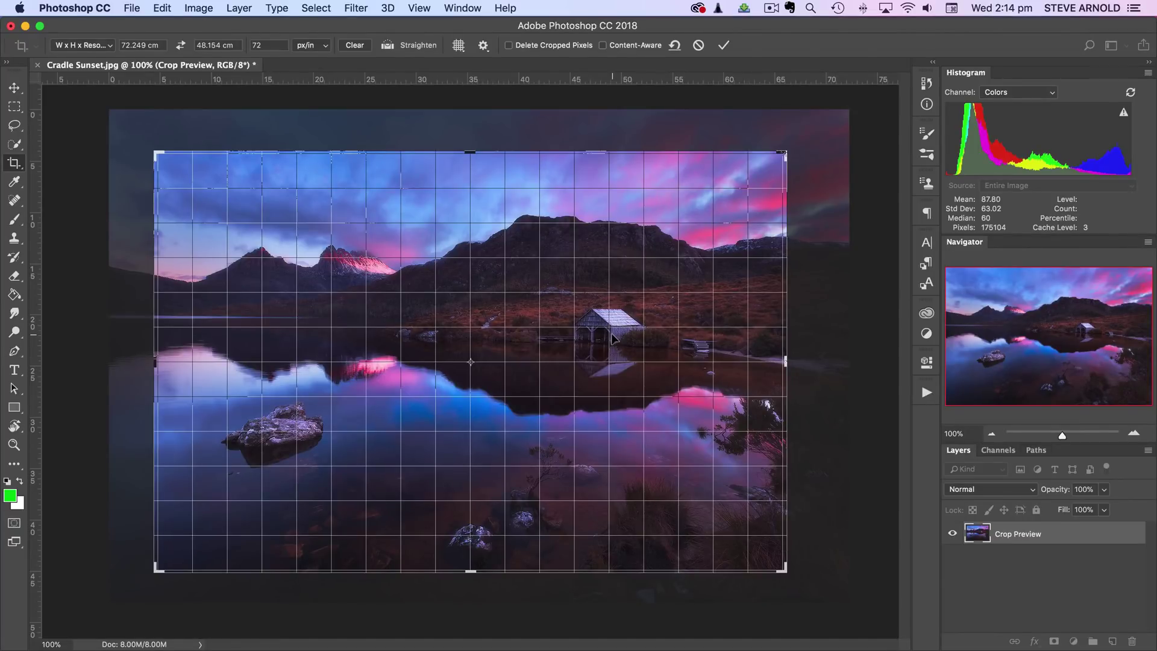
key(Return)
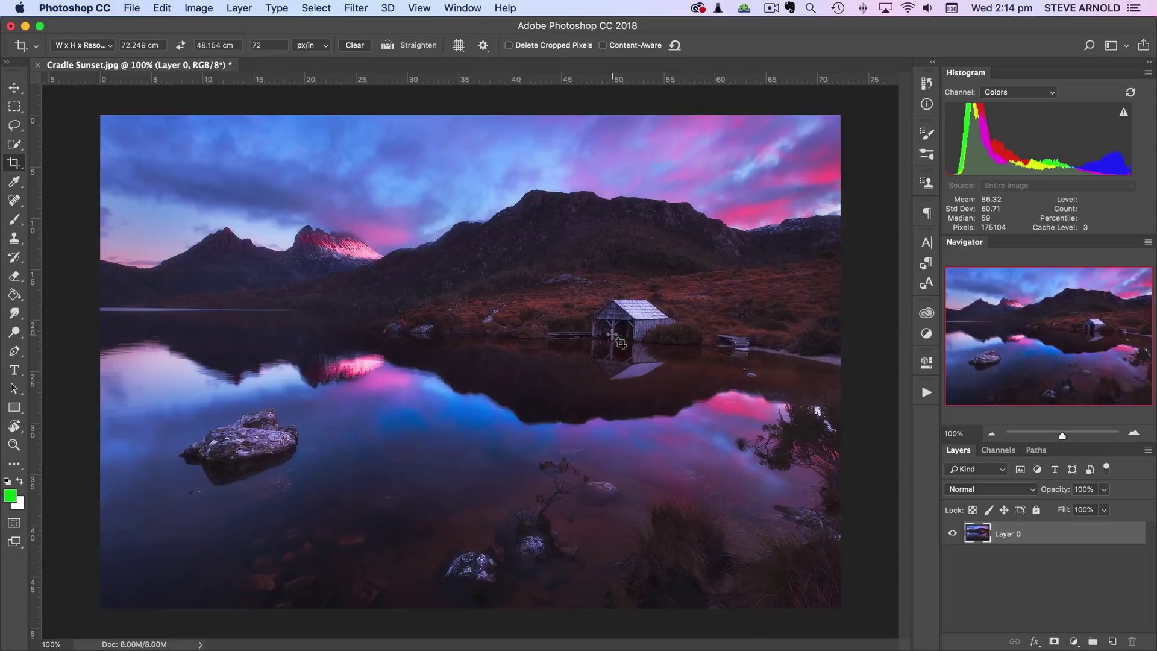
Revert the photo to its original uncropped state through the document's history
click(927, 84)
click(784, 92)
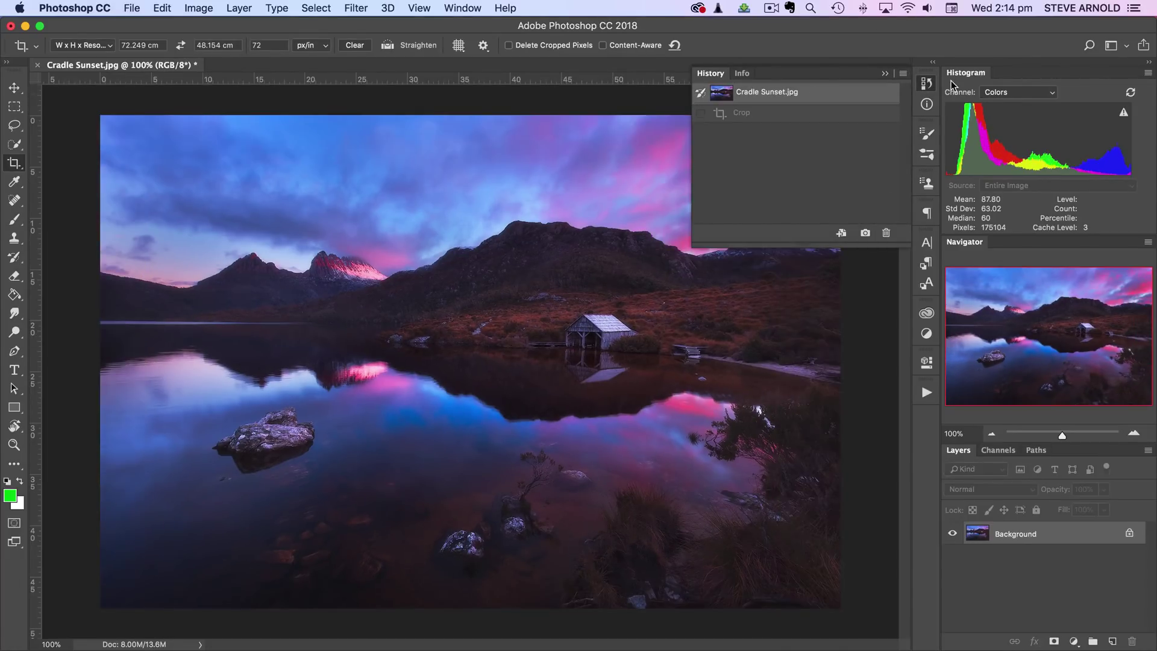
click(927, 84)
Pull in the crop box from its upper right corner, keeping the W x H x Resolution preset
click(12, 163)
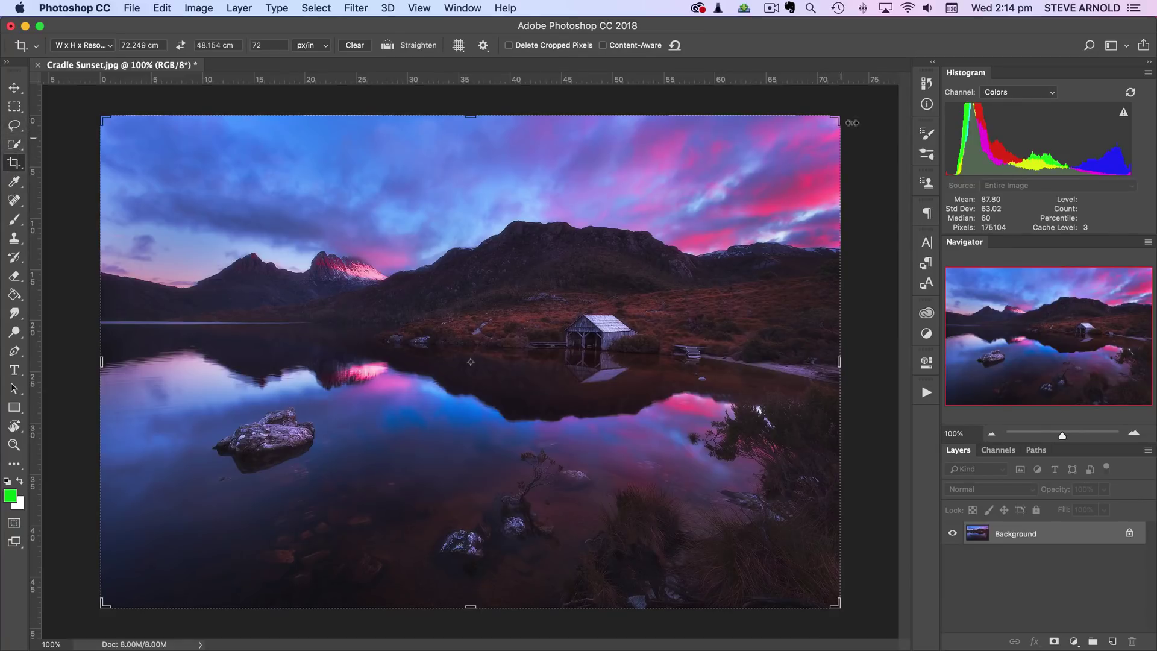
drag(841, 121, 807, 140)
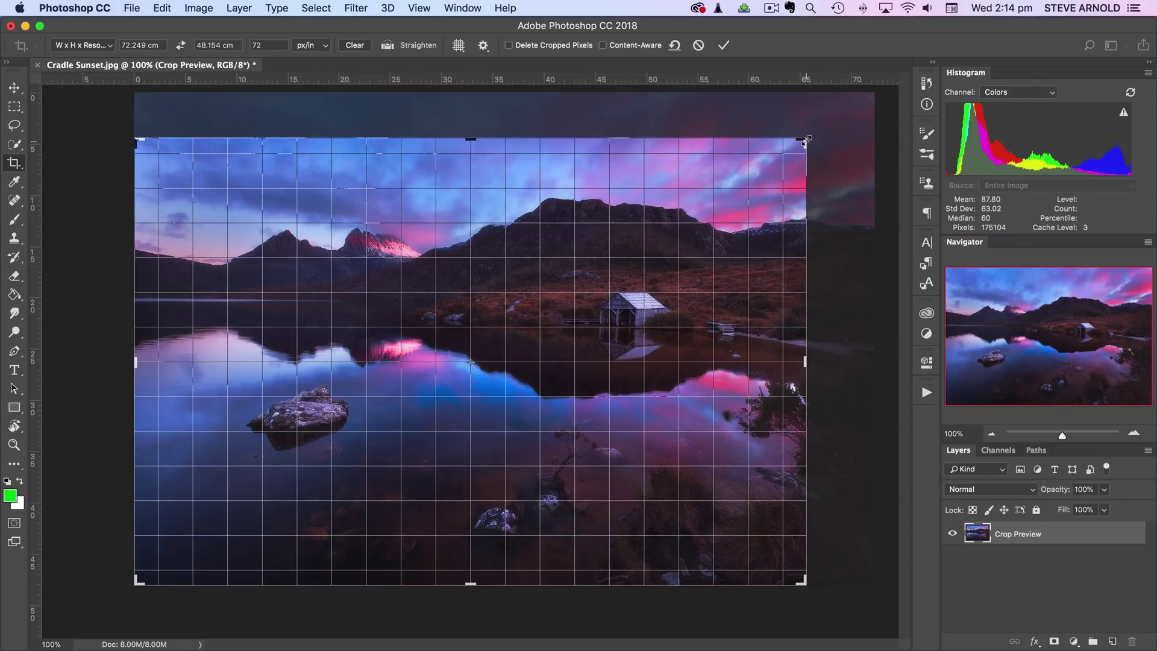
mouse_move(807, 140)
mouse_down()
mouse_move(745, 176)
mouse_move(804, 146)
mouse_up()
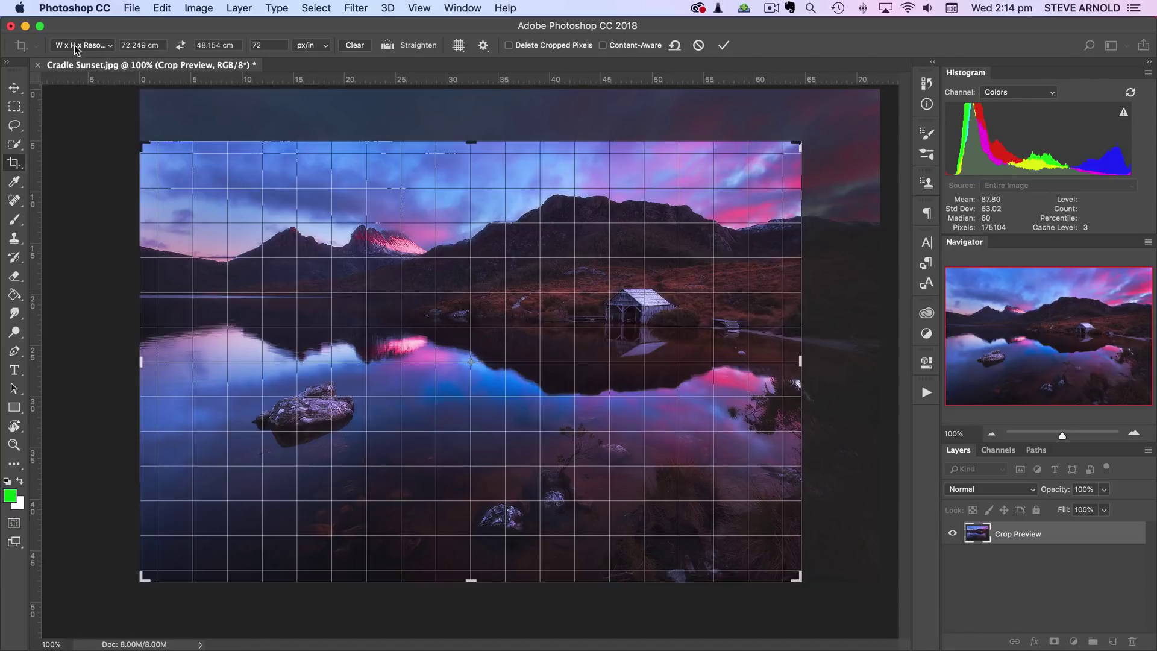
click(109, 45)
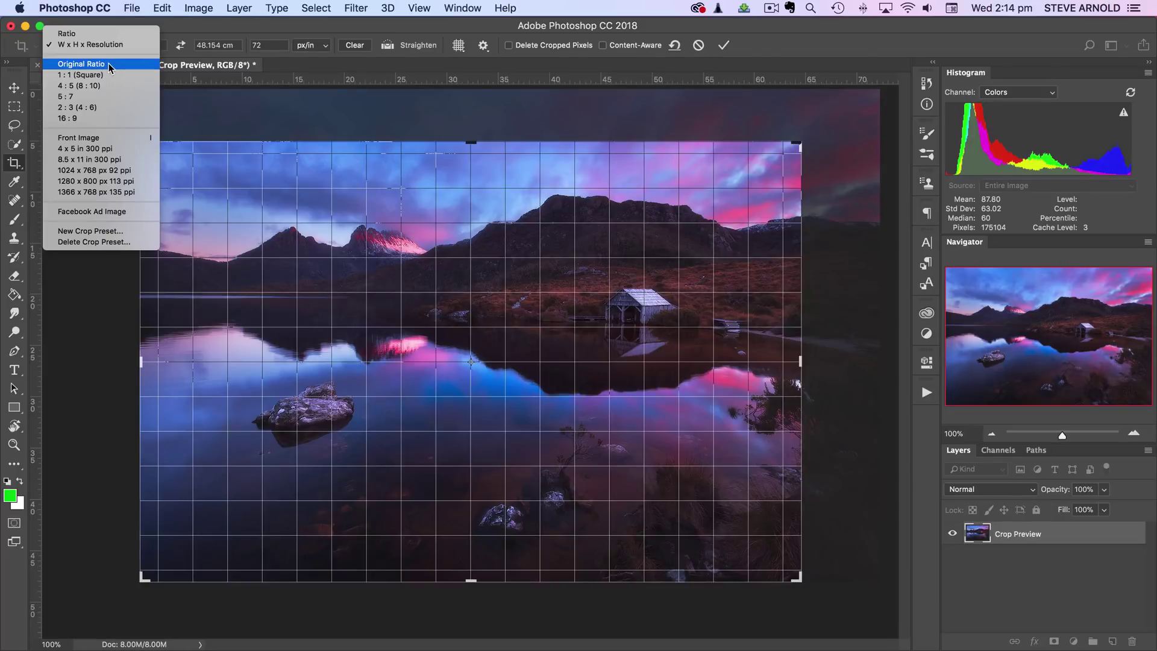
click(88, 45)
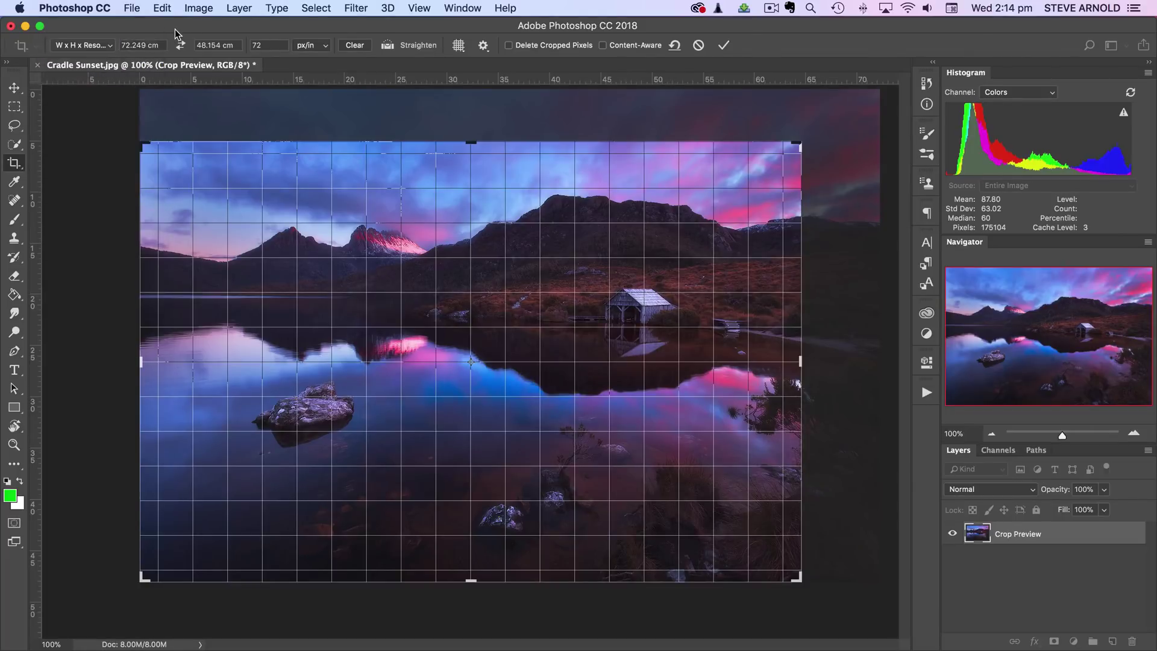
Constrain the crop to 1:1 (Square), enlarge the box and shift the image inside it
click(102, 48)
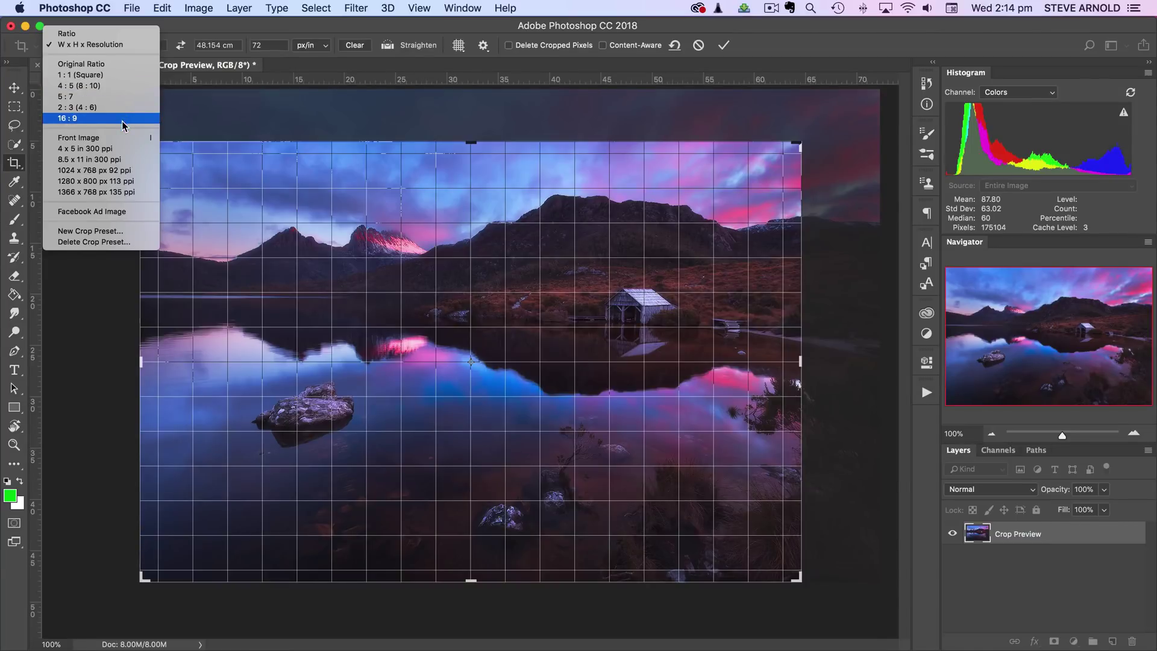
click(85, 77)
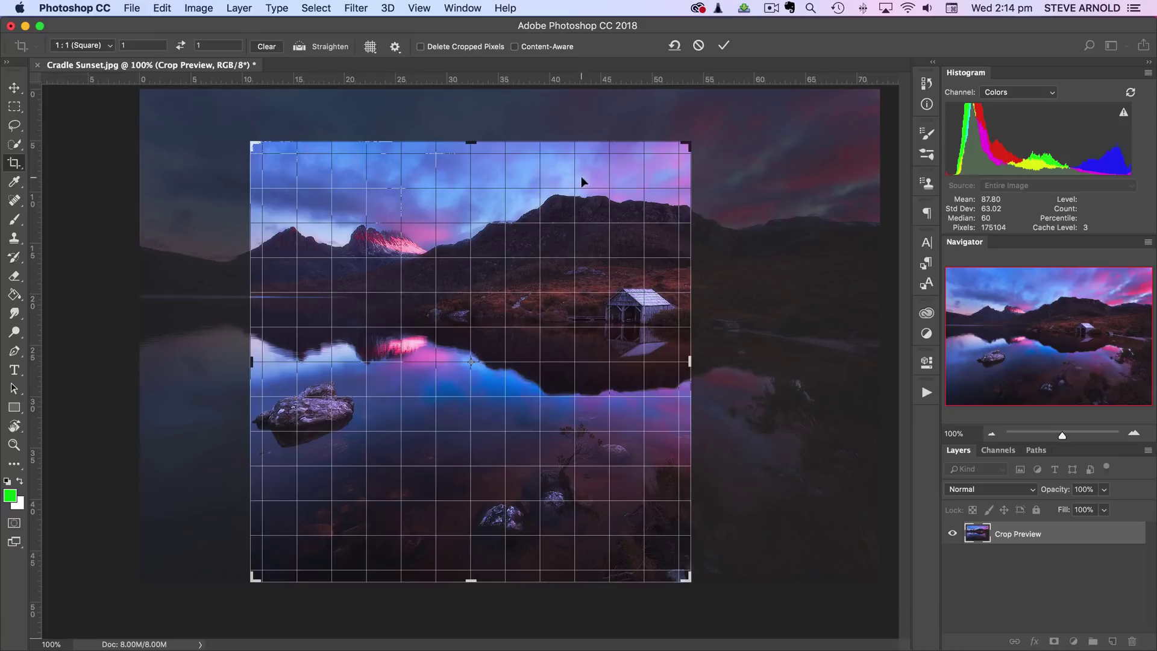
drag(696, 140, 730, 139)
drag(651, 195, 707, 196)
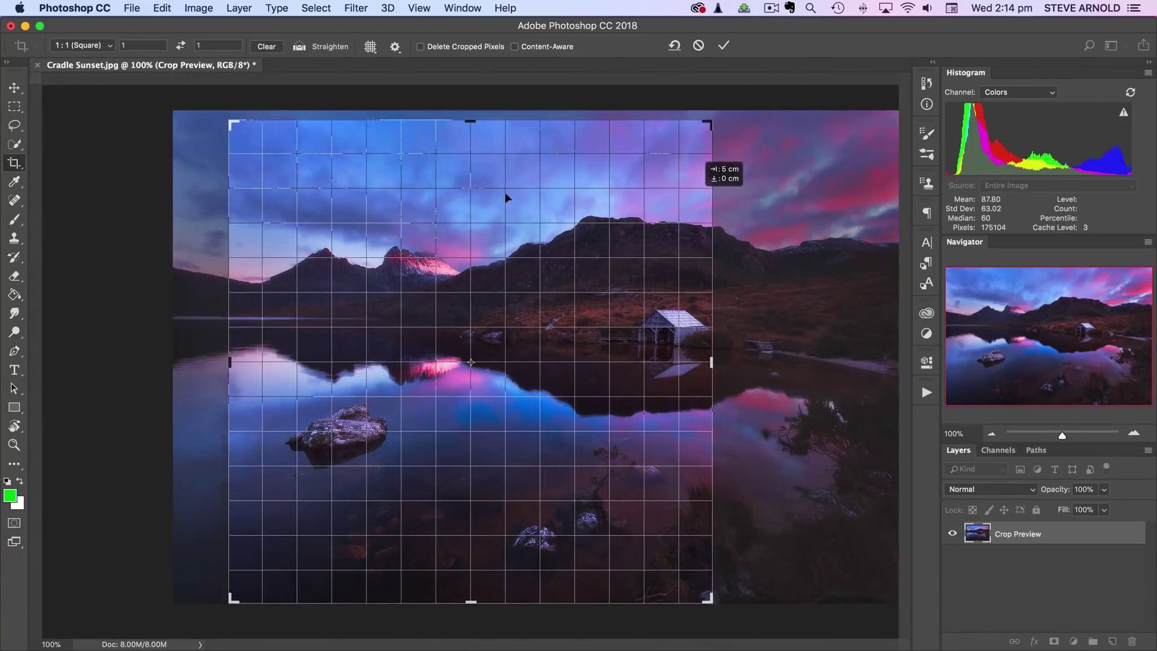
Constrain the crop to 16:9 and enlarge the box from its upper right and lower left corners
click(91, 46)
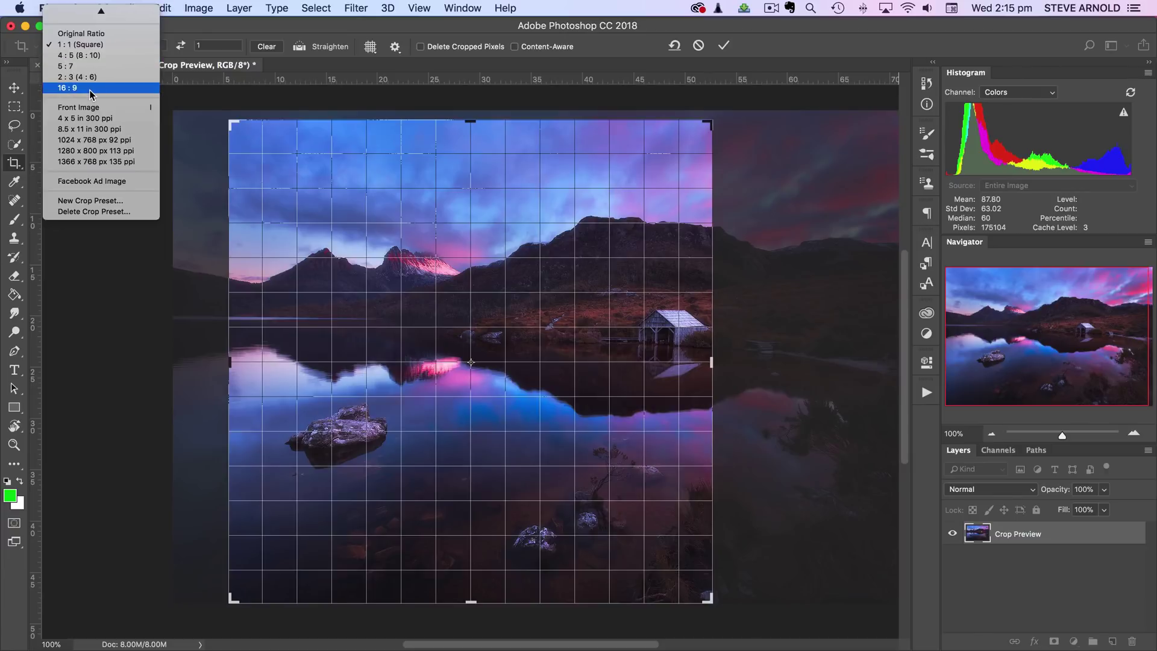
click(89, 89)
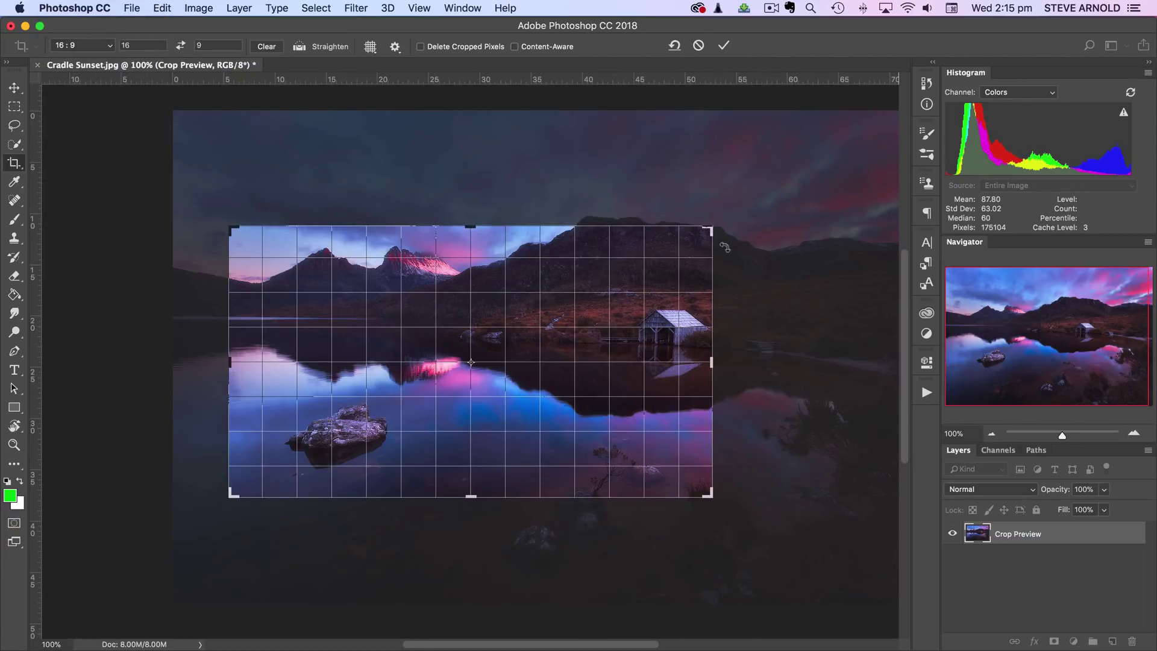
drag(711, 228, 792, 182)
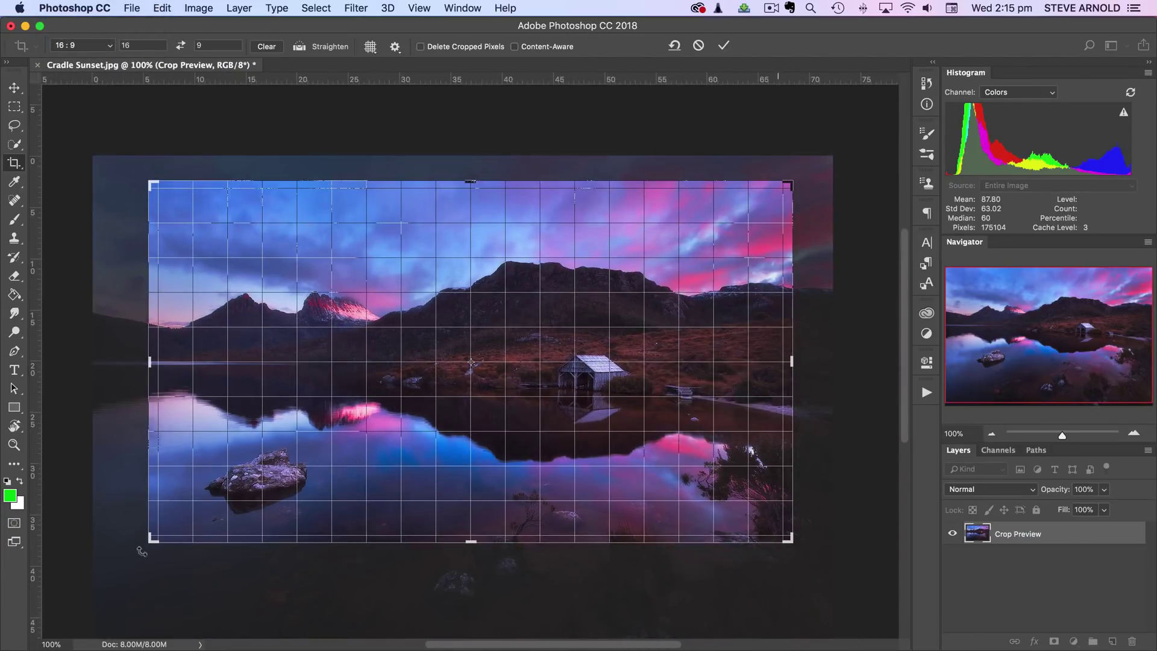
drag(160, 538, 109, 565)
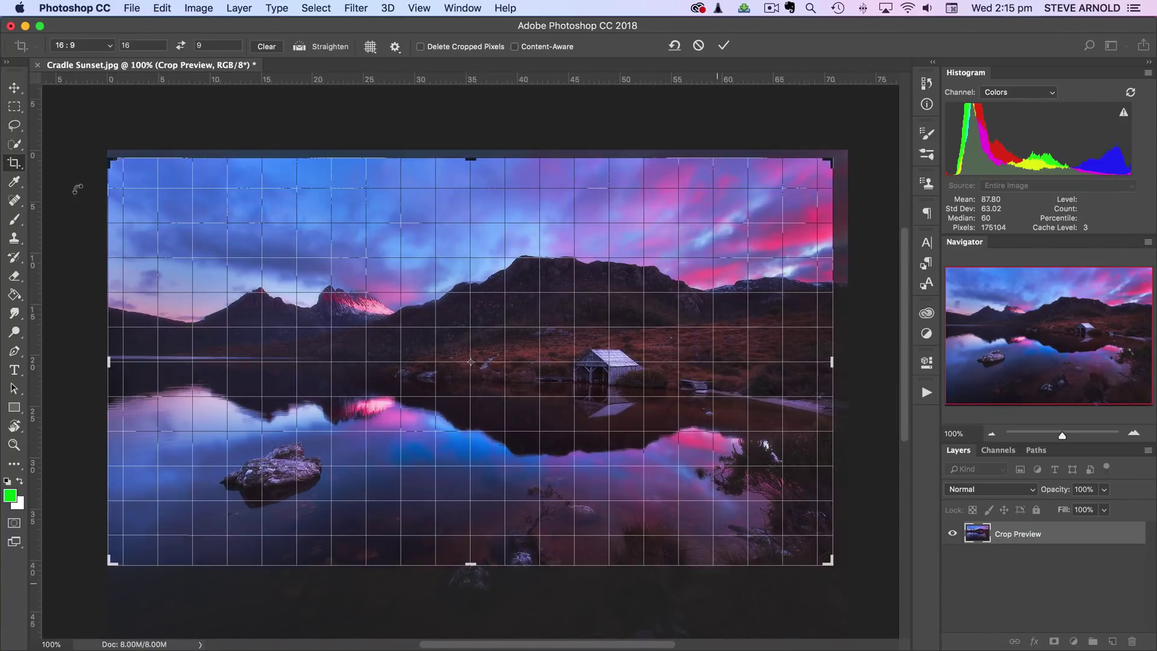
Set the crop to Original Ratio, extend it to the full image, and pull in its upper right corner
click(73, 46)
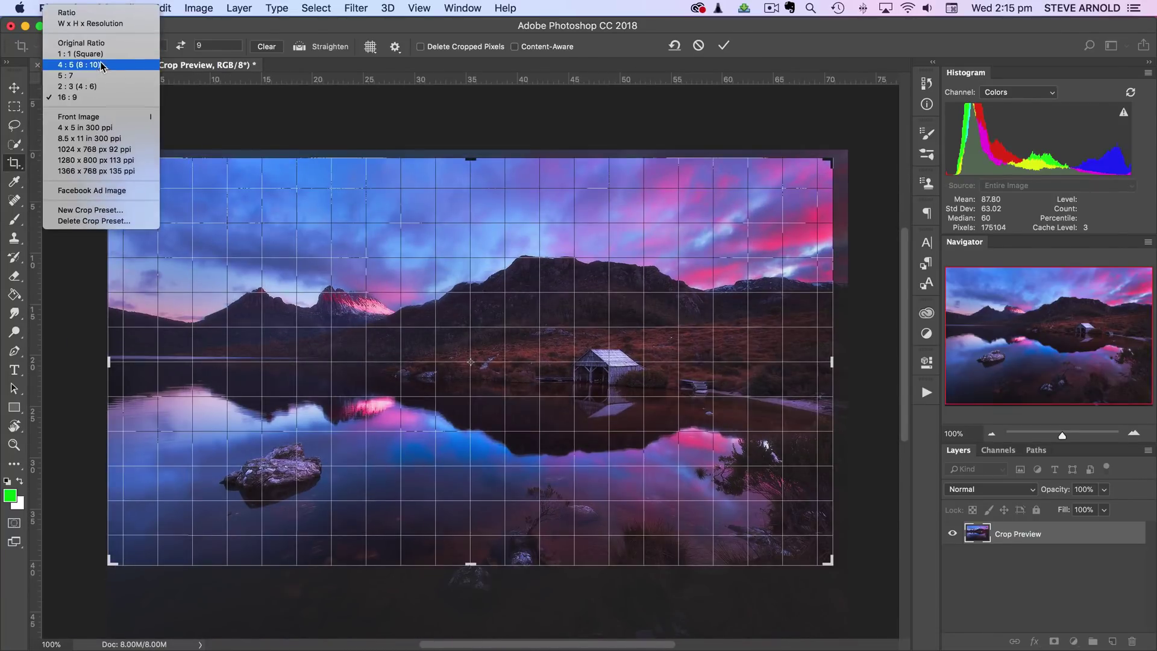
click(81, 43)
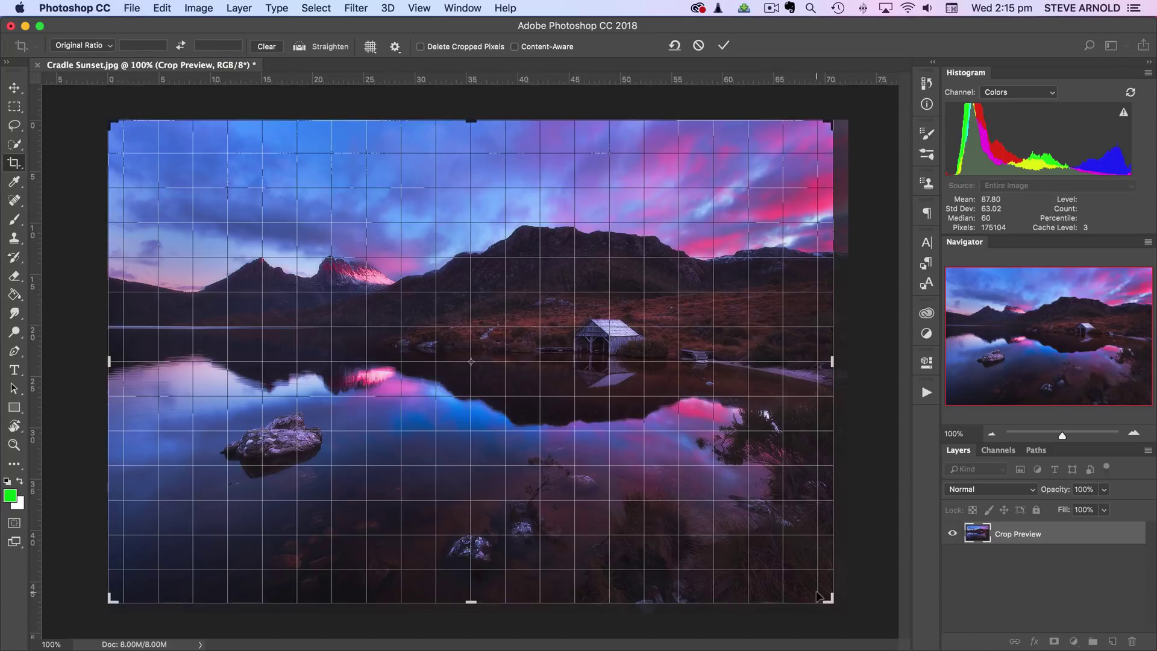
drag(830, 600, 840, 608)
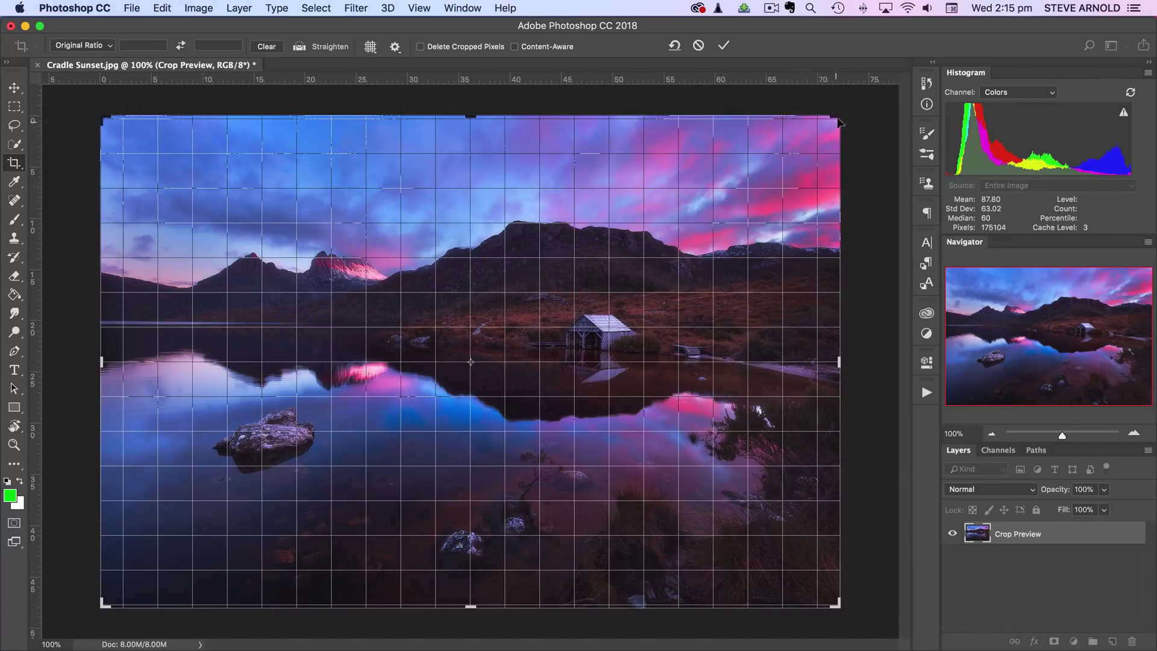
drag(839, 117, 797, 160)
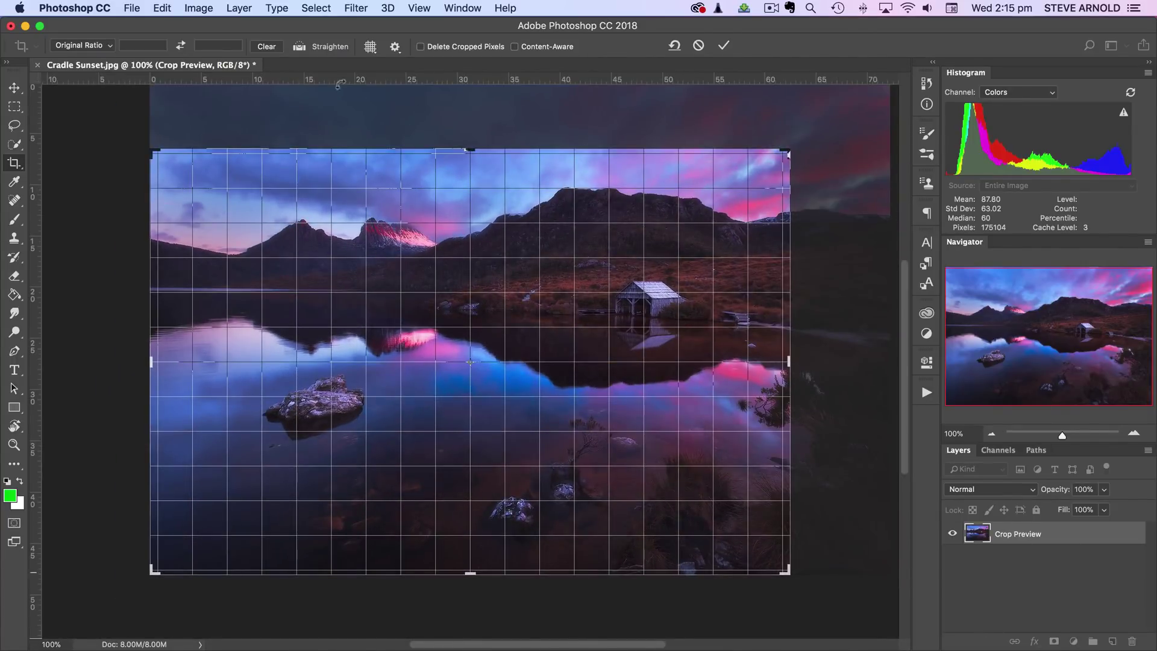
Clear the crop's aspect ratio, reshape the box freely from its corners, and extend it back to the full image
click(262, 48)
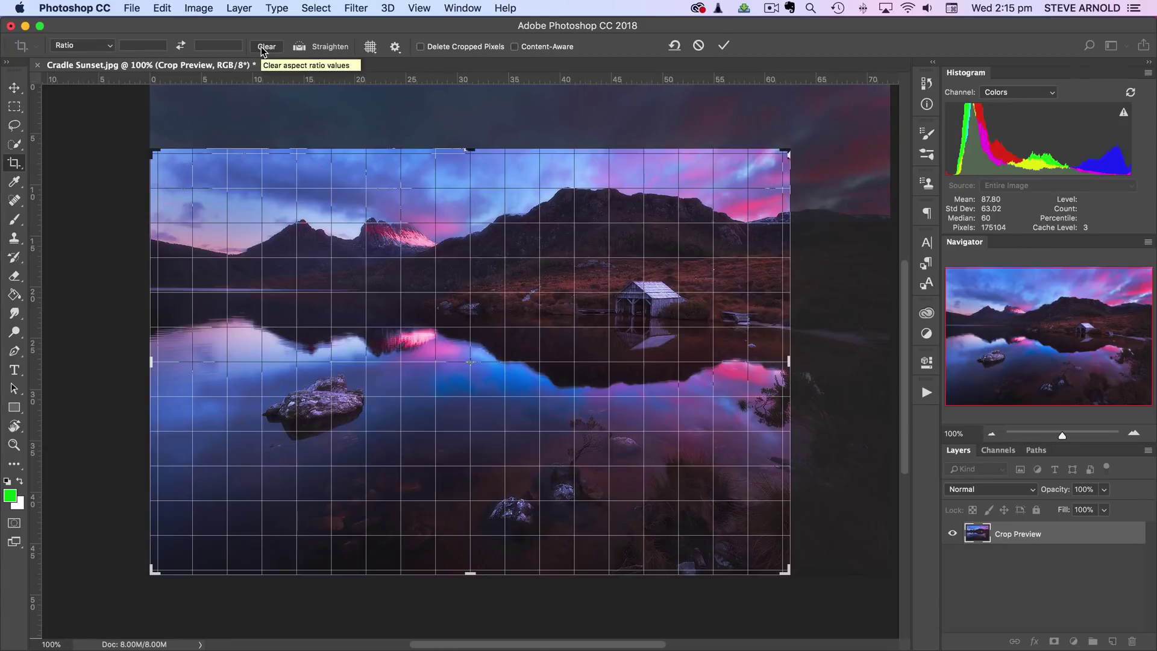
mouse_move(786, 155)
mouse_down()
mouse_move(775, 203)
mouse_move(636, 149)
mouse_move(758, 184)
mouse_move(720, 158)
mouse_move(803, 140)
mouse_move(766, 152)
mouse_up()
drag(173, 585, 222, 528)
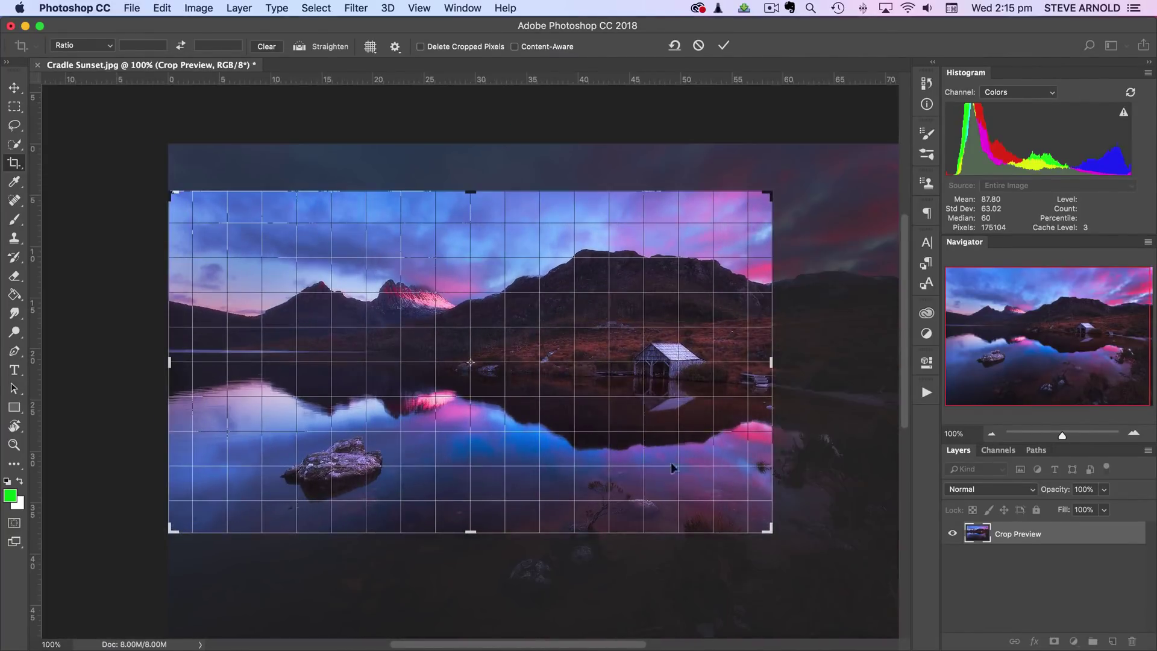
drag(766, 526, 790, 534)
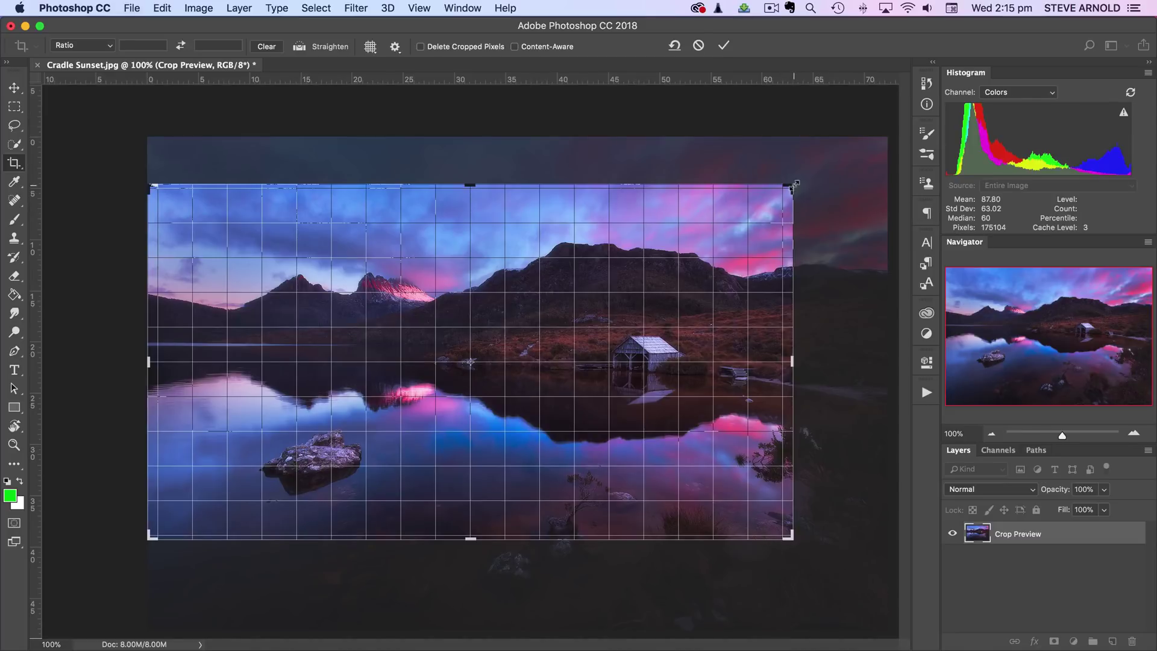
drag(795, 184, 839, 161)
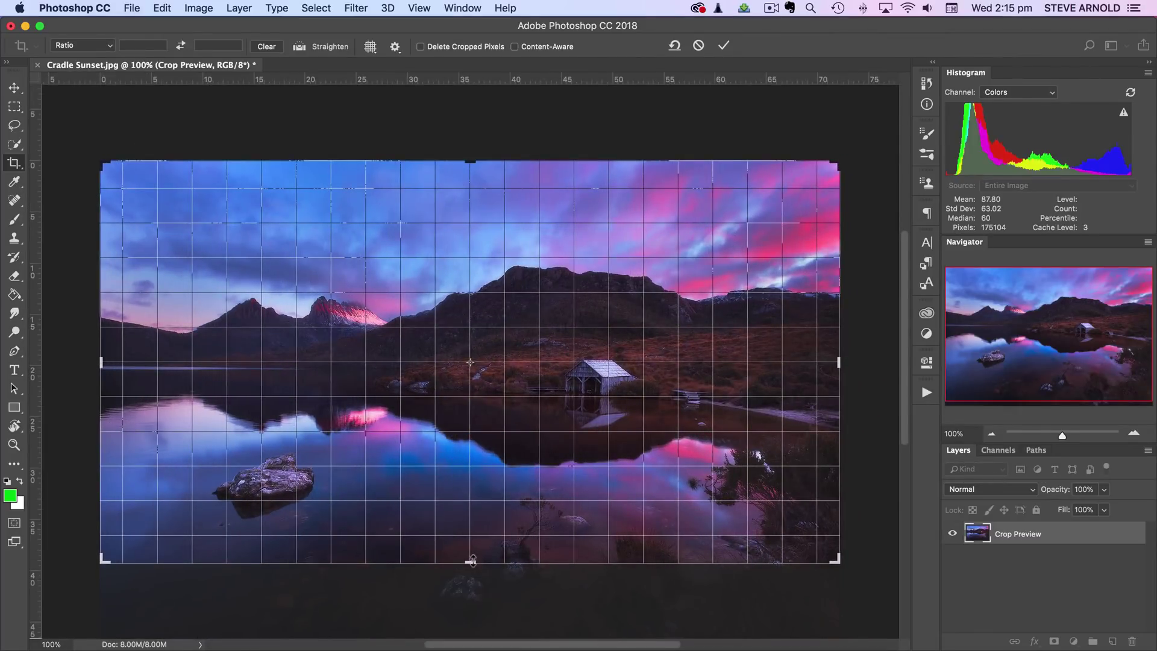
drag(473, 561, 472, 608)
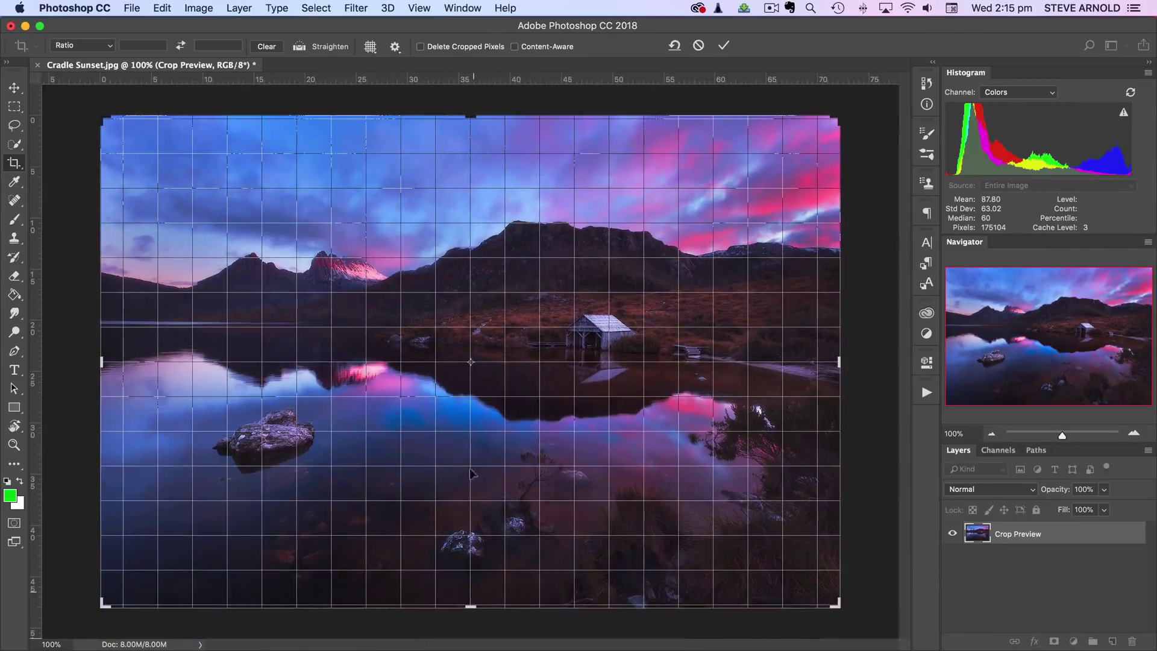
Constrain the full-image crop to Original Ratio and set the crop overlay to Rule of Thirds
click(96, 49)
mouse_move(838, 115)
mouse_down()
mouse_move(785, 161)
mouse_move(824, 118)
mouse_move(846, 133)
mouse_up()
click(370, 47)
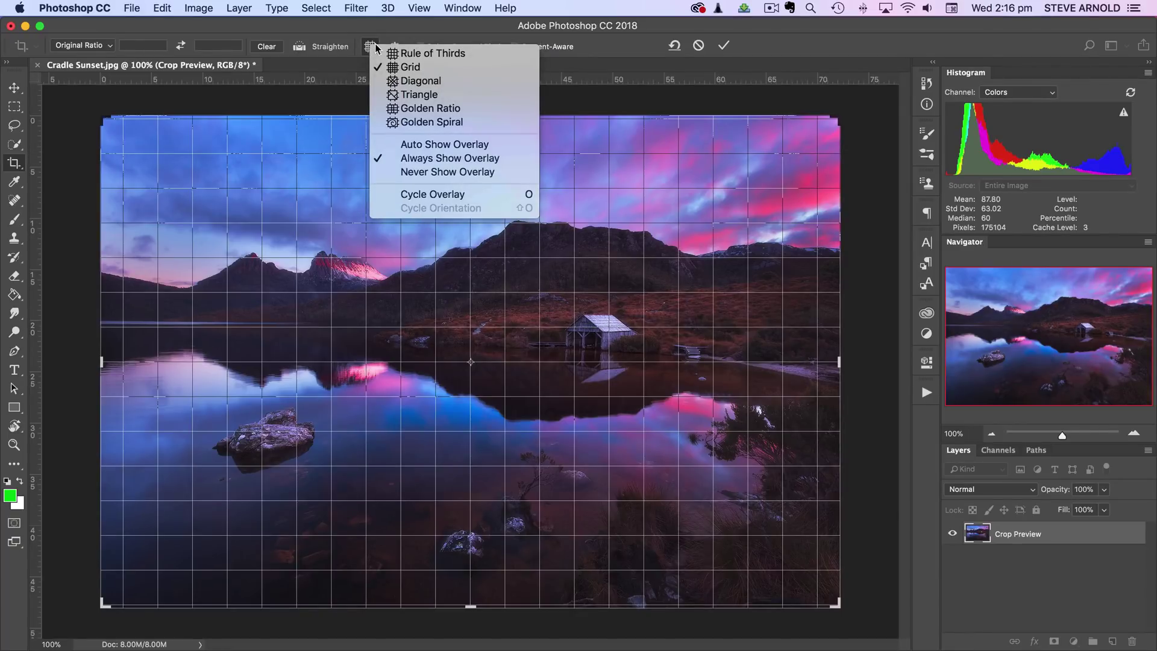
click(374, 48)
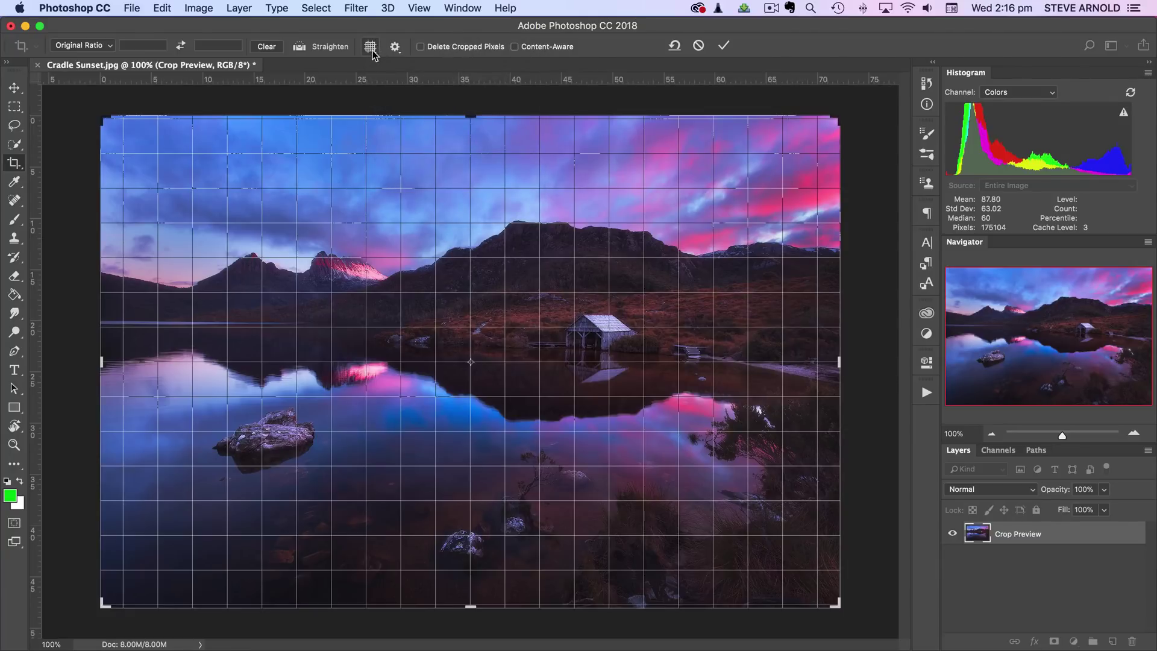
click(372, 51)
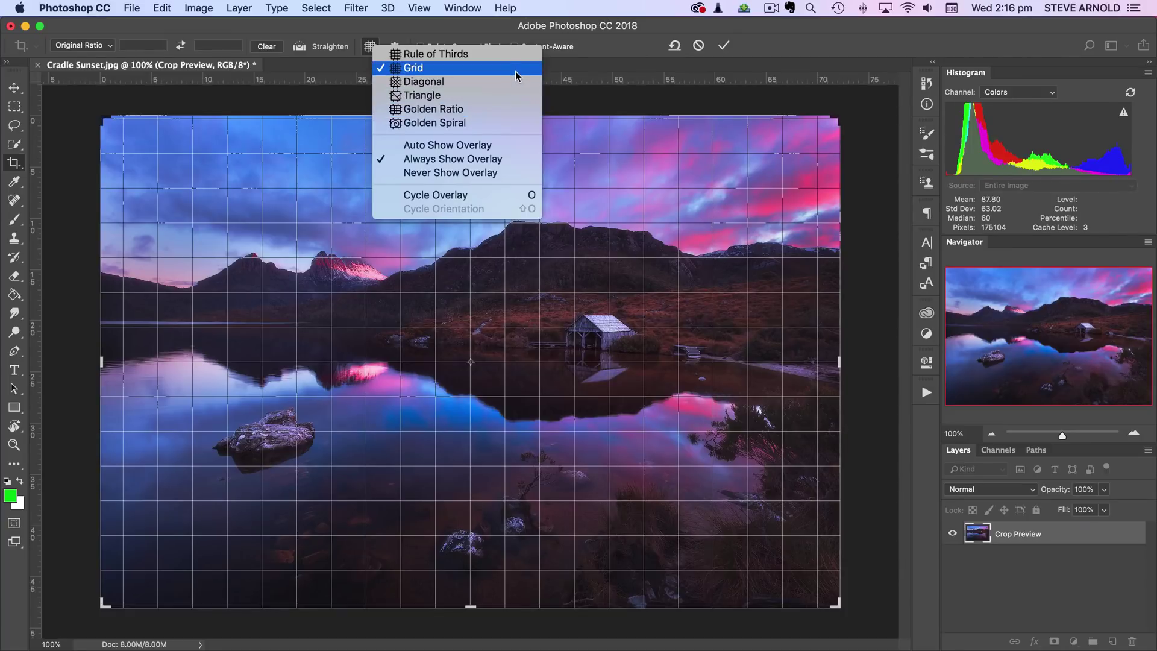
click(454, 54)
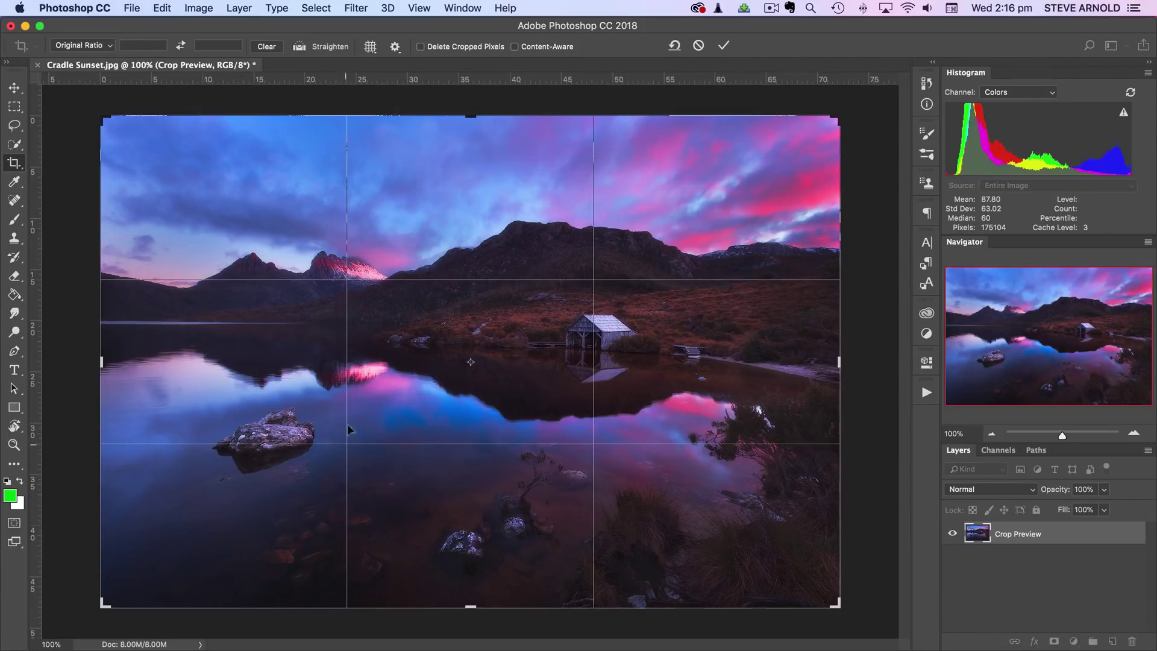
Reframe the crop against the thirds lines by resizing it from opposite corners and shifting the image inside it
drag(839, 116, 802, 137)
drag(138, 581, 167, 562)
drag(502, 463, 560, 456)
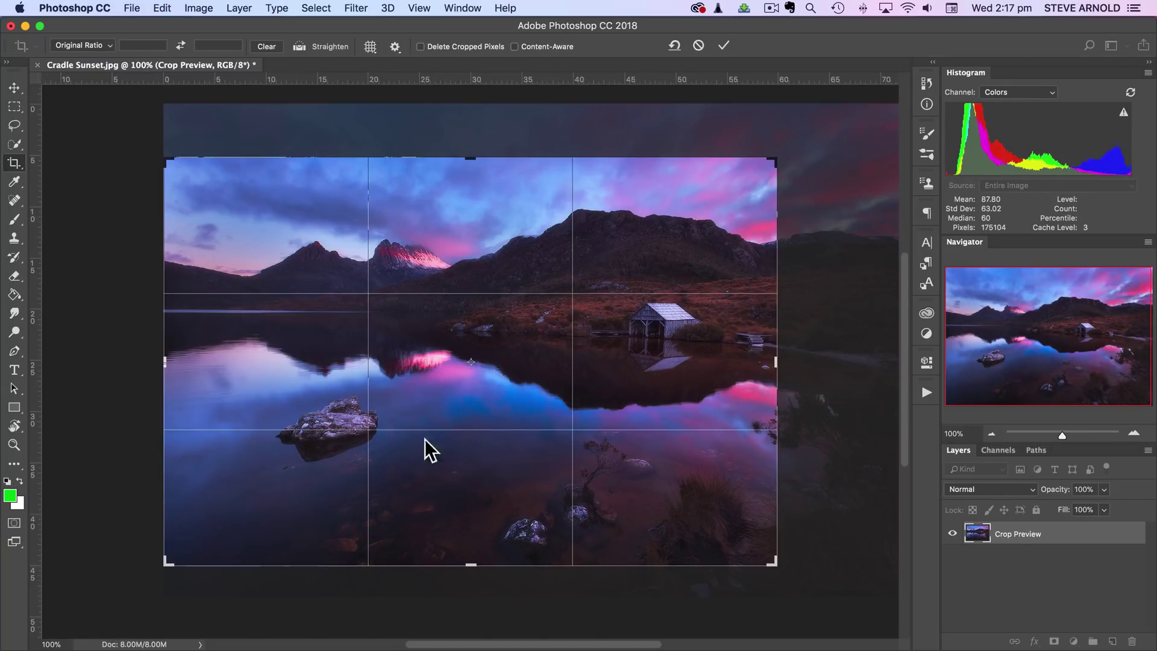
drag(779, 156, 816, 140)
Change the crop overlay to Diagonal
click(370, 46)
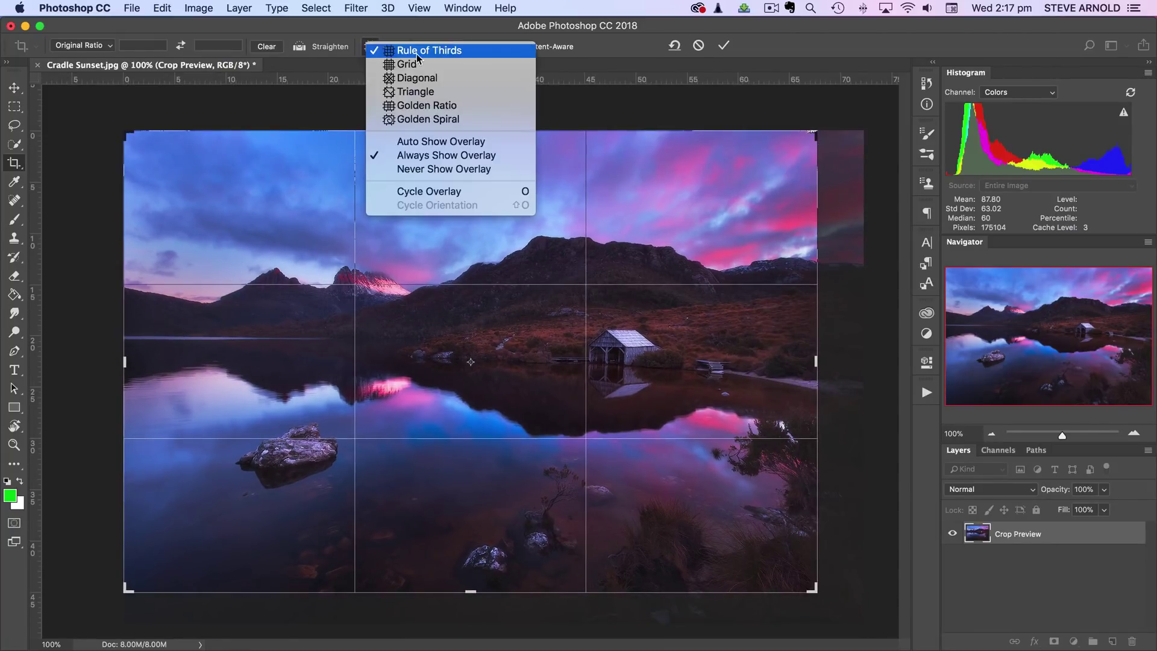
click(425, 80)
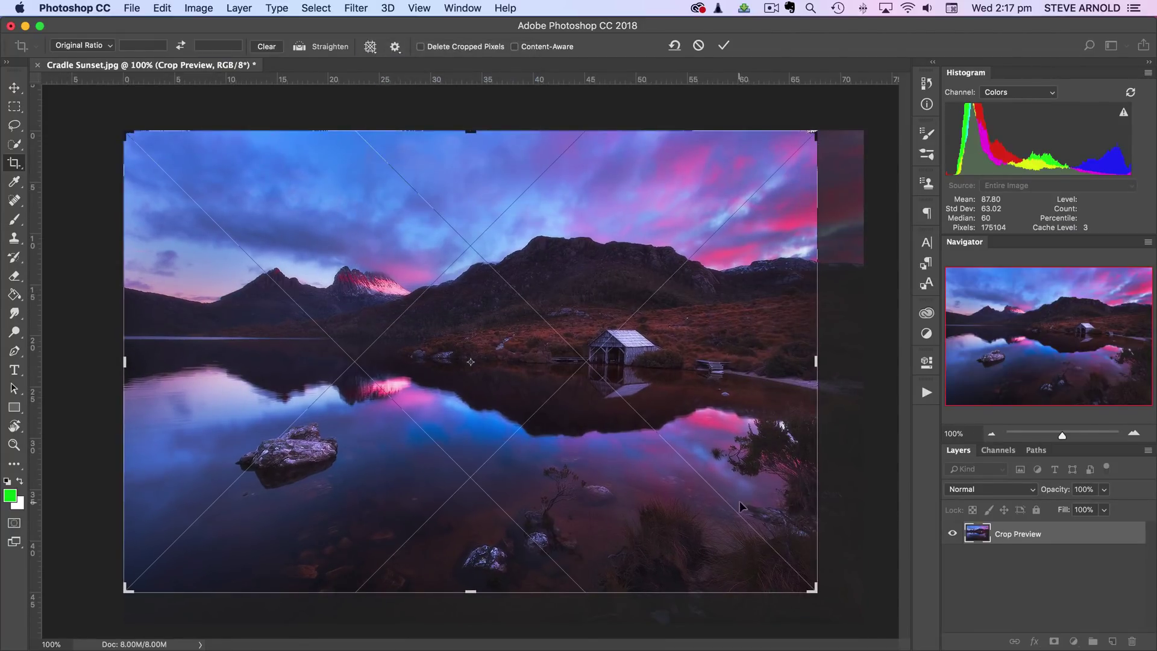
Extend the crop box back to the full image and change the crop overlay to Triangle
drag(817, 599, 841, 610)
click(369, 48)
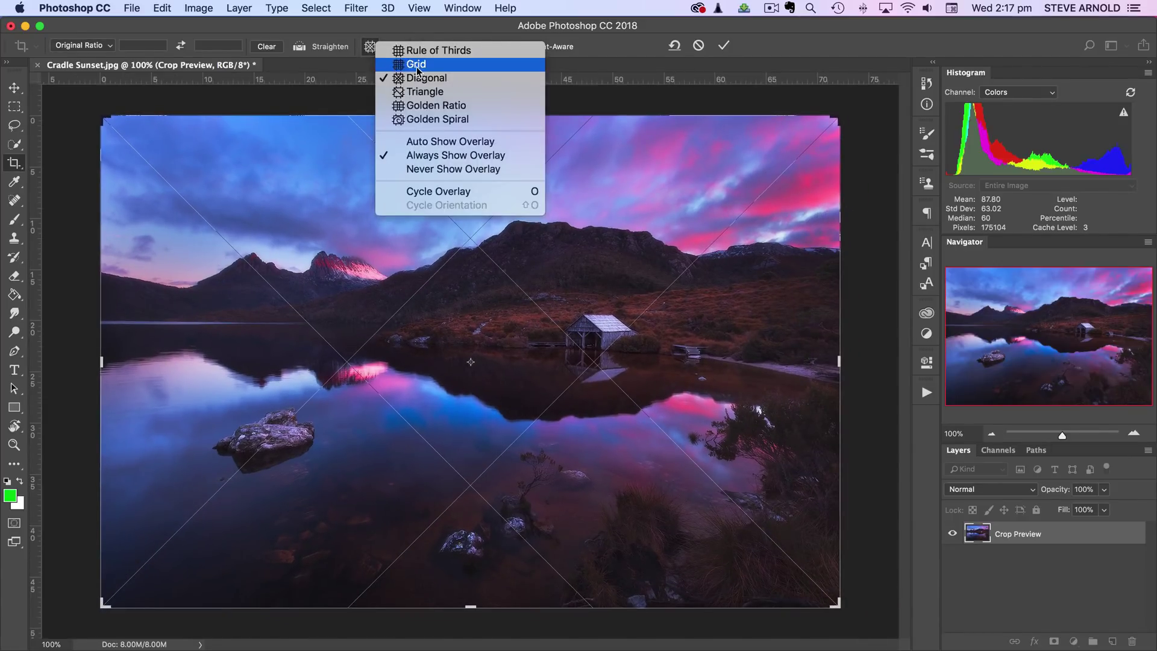
click(425, 90)
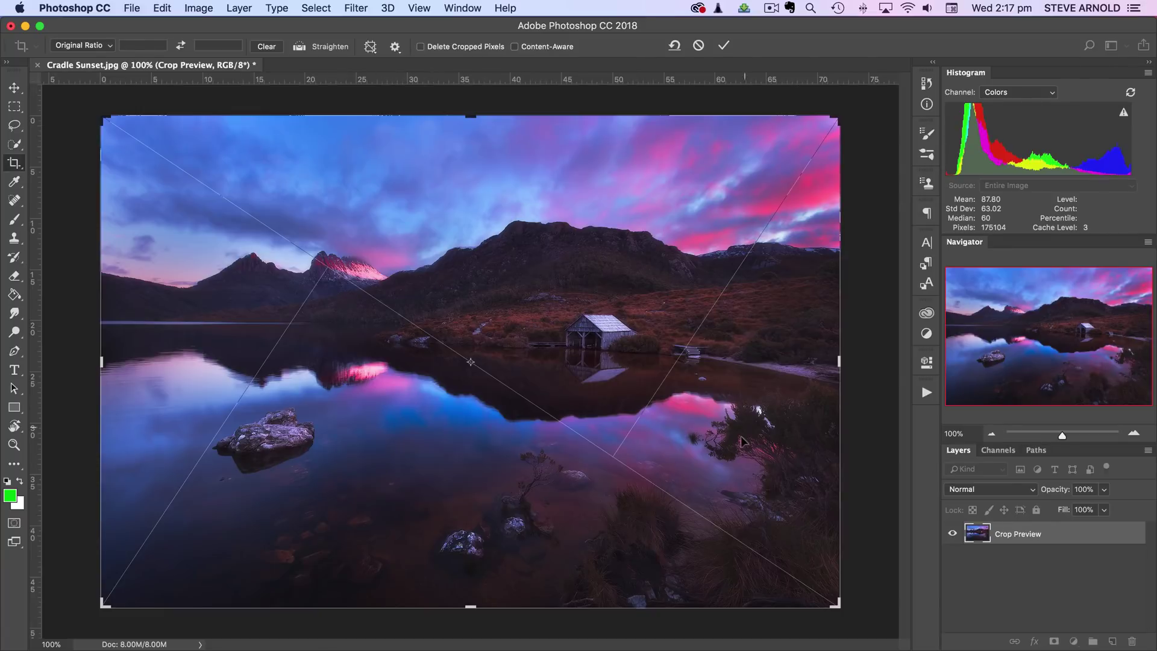
Switch the crop overlay to Golden Ratio, followed by Golden Spiral
click(370, 48)
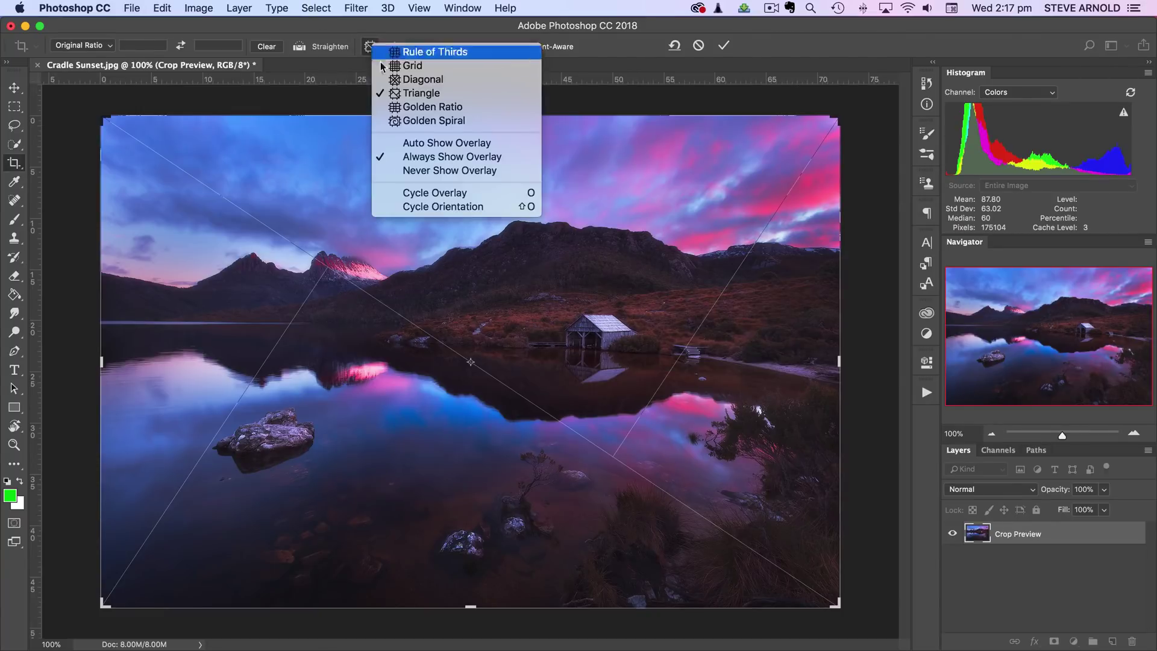
click(426, 106)
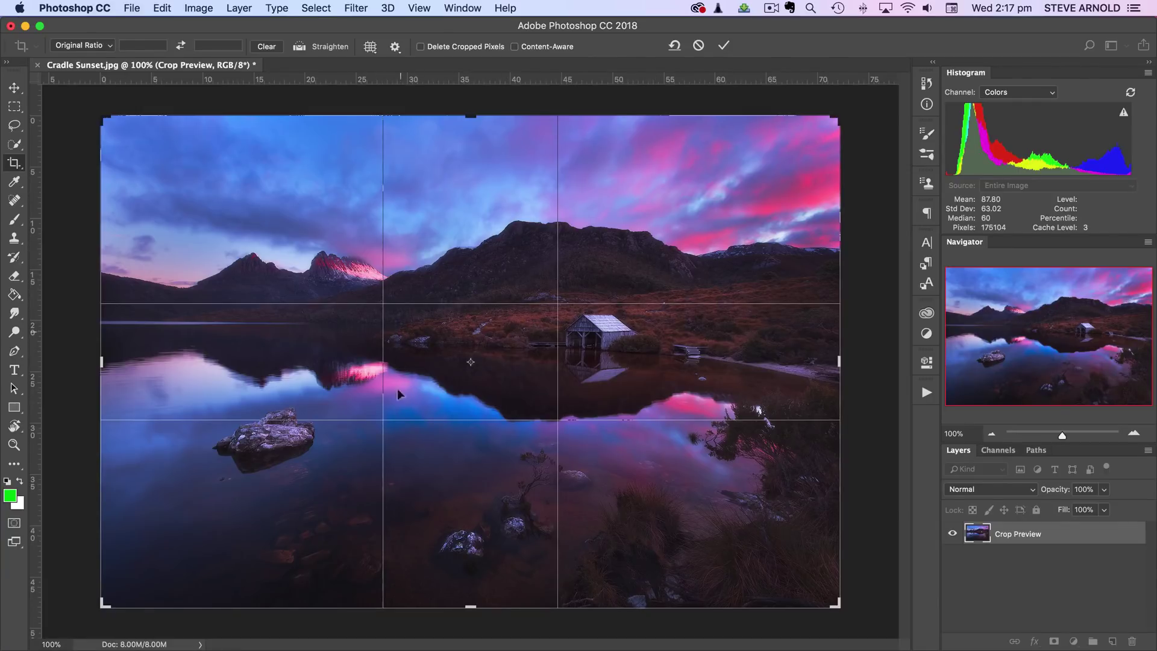
click(370, 45)
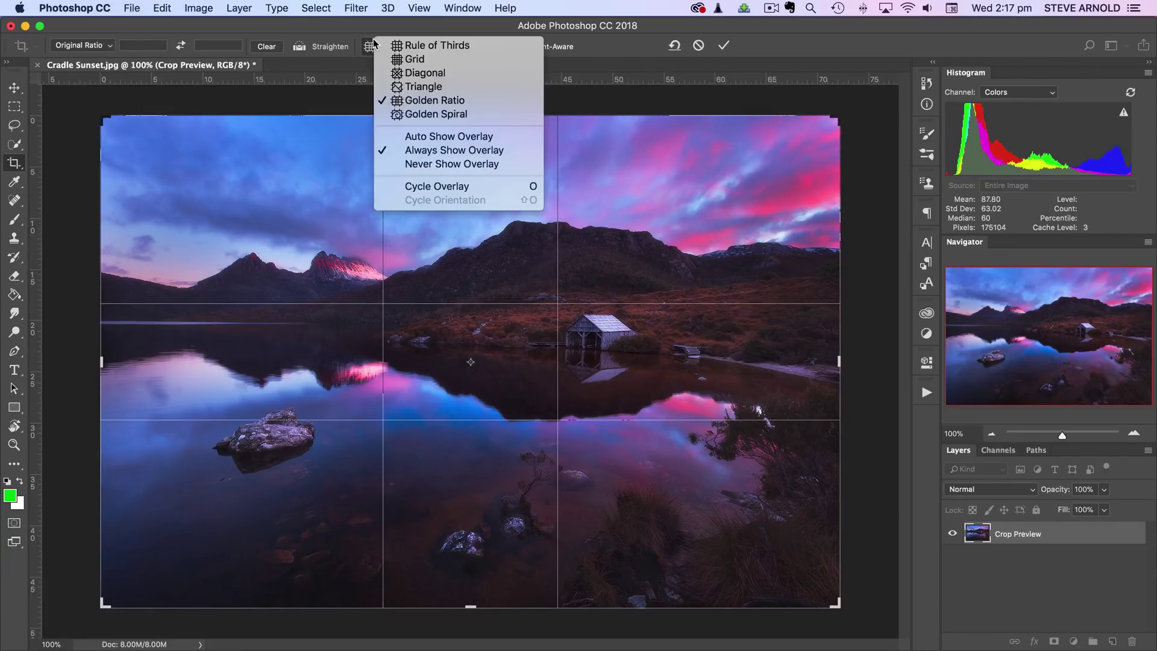
click(408, 115)
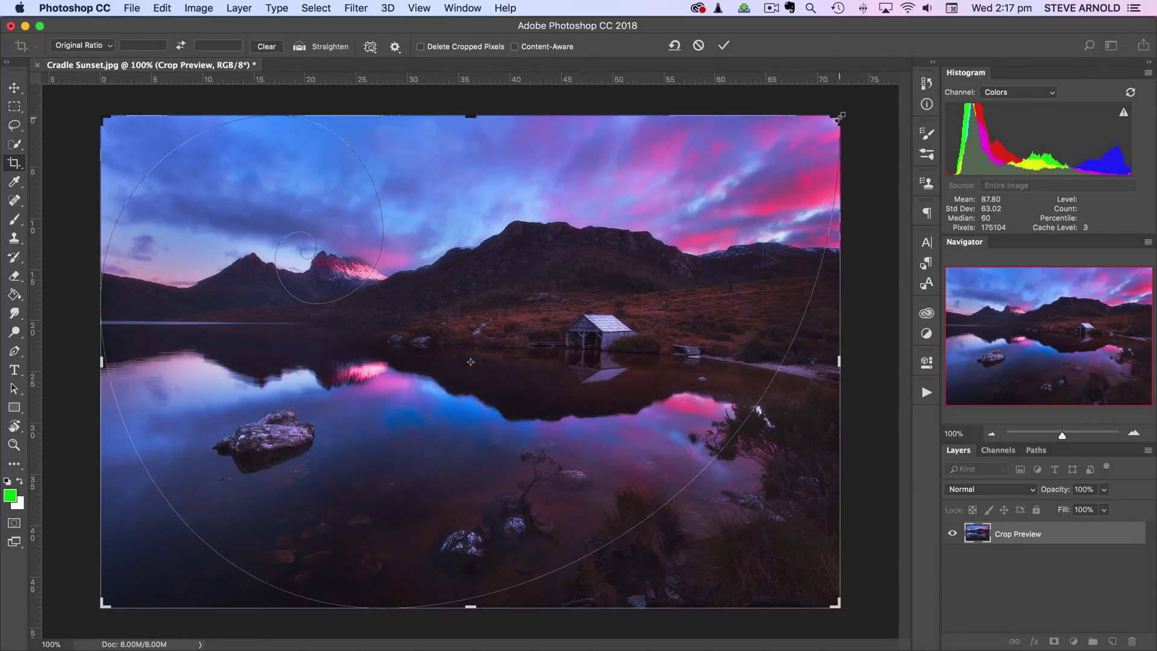
Reframe the crop slightly tighter from its corner and shift the image so the snow-capped peak sits at the spiral's centre
mouse_move(840, 116)
mouse_down()
mouse_move(804, 124)
mouse_move(795, 150)
mouse_move(769, 160)
mouse_move(793, 139)
mouse_move(754, 171)
mouse_move(847, 99)
mouse_move(842, 118)
mouse_up()
drag(841, 610, 807, 597)
drag(715, 532, 687, 496)
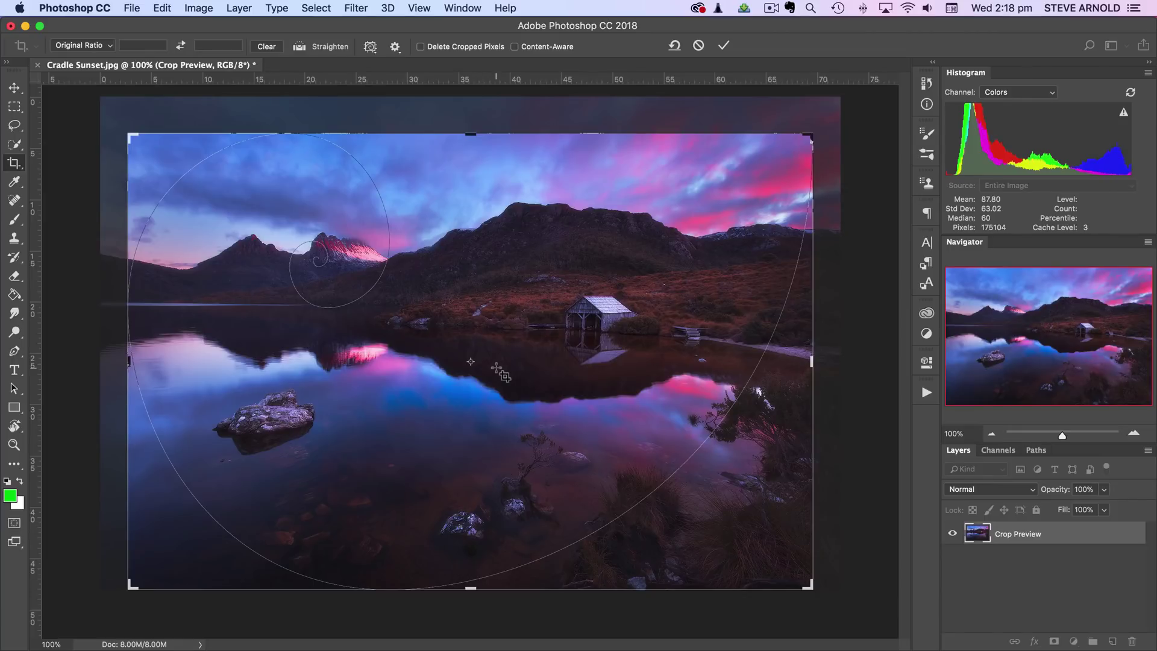
Cycle the Golden Spiral overlay repeatedly through its orientations, ending with the spiral coiling on the hillside above the boathouse
key(shift+o)
key(shift+o)
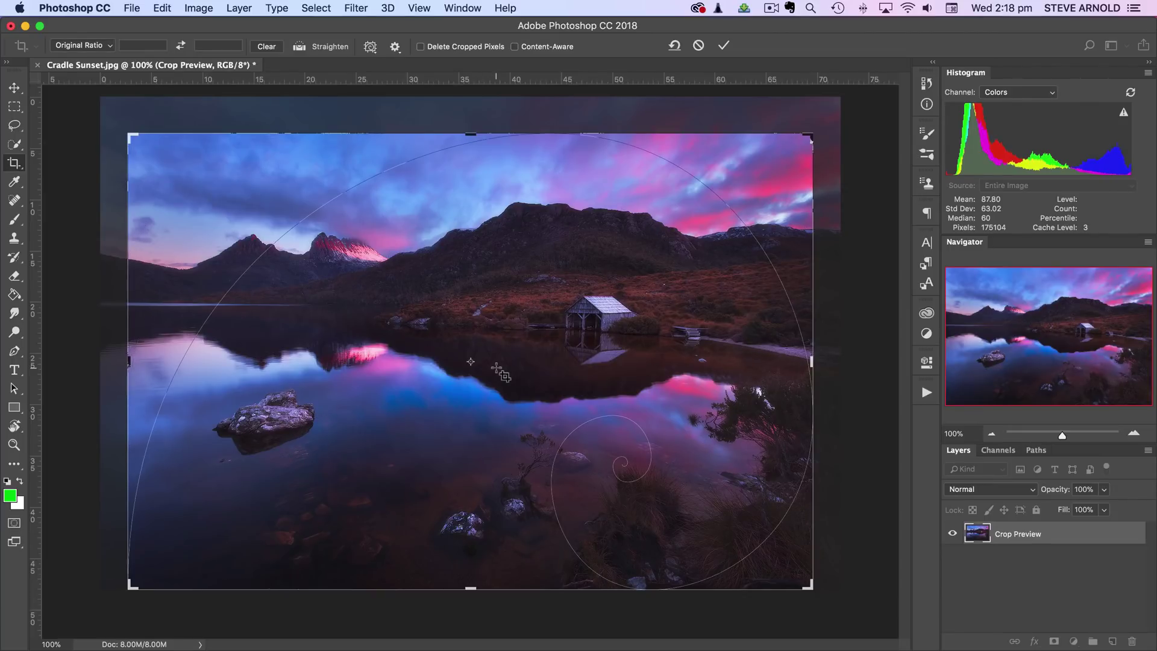
key(shift+o)
key(shift+o)
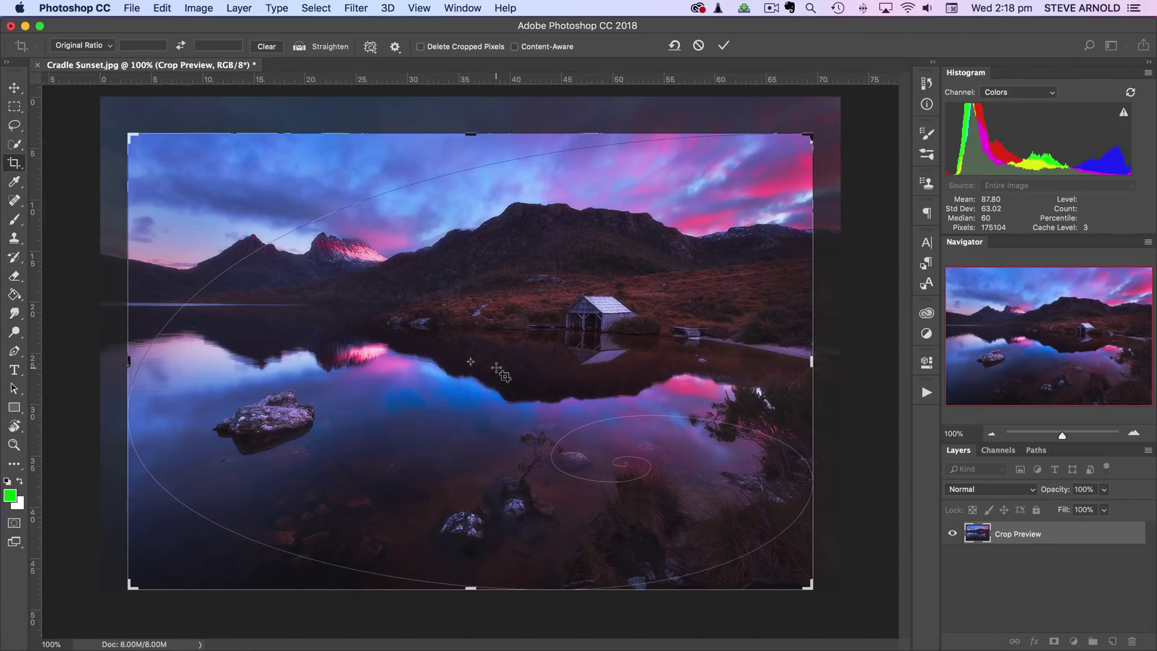
key(shift+o)
key(shift+o)
key(shift+o)
key(shift+o)
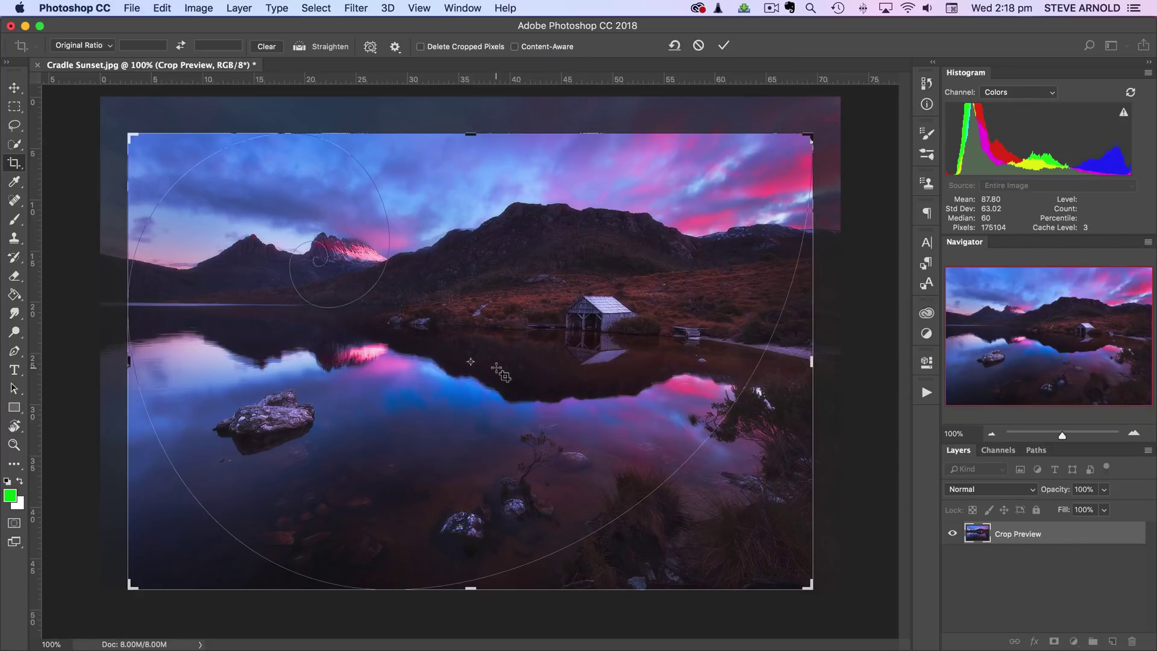
key(shift+o)
key(shift+o)
key(shift+o)
key(shift+o)
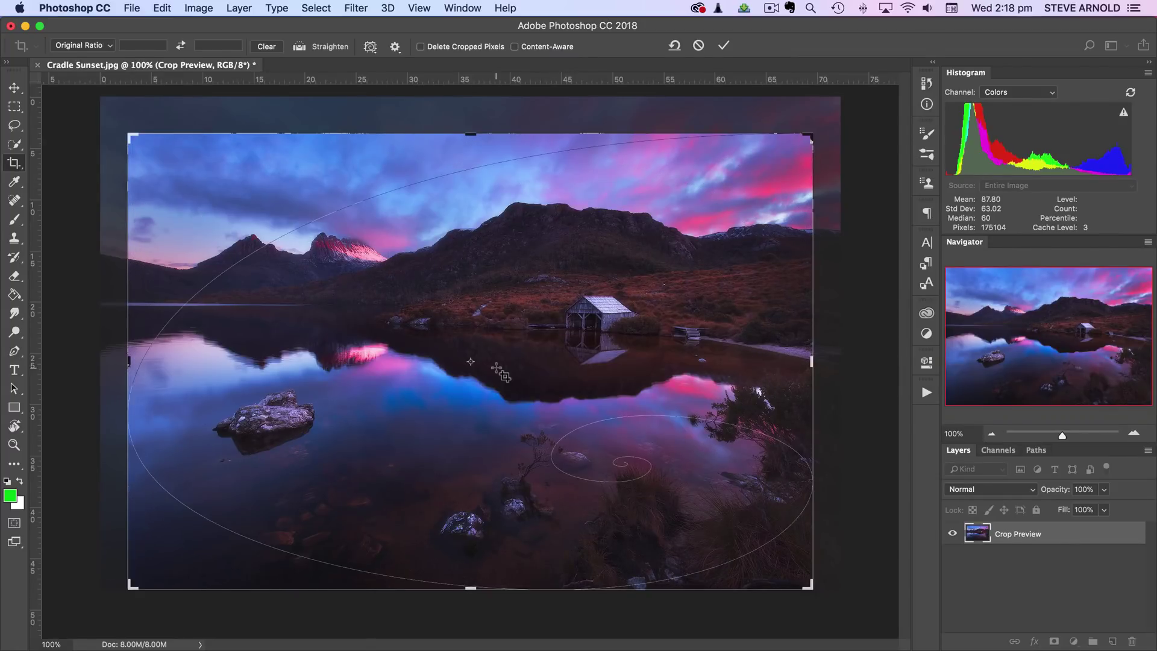
key(shift+o)
key(shift+o)
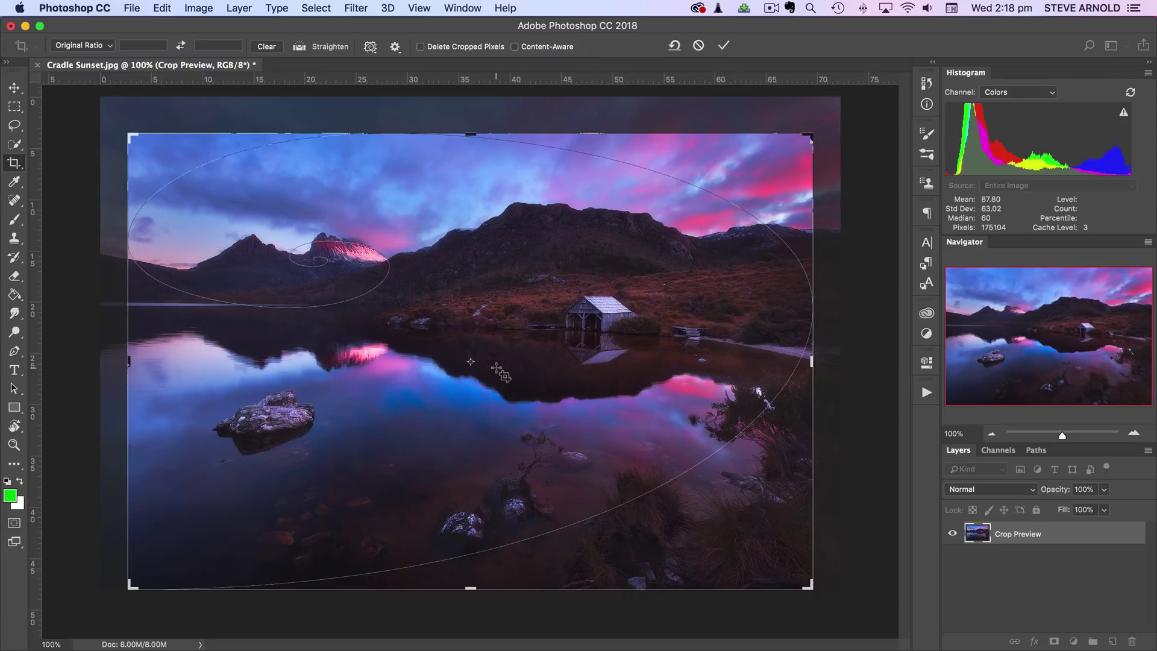
key(shift+o)
key(shift+o)
key(shift+o)
key(shift+o)
key(shift+o)
key(shift+o)
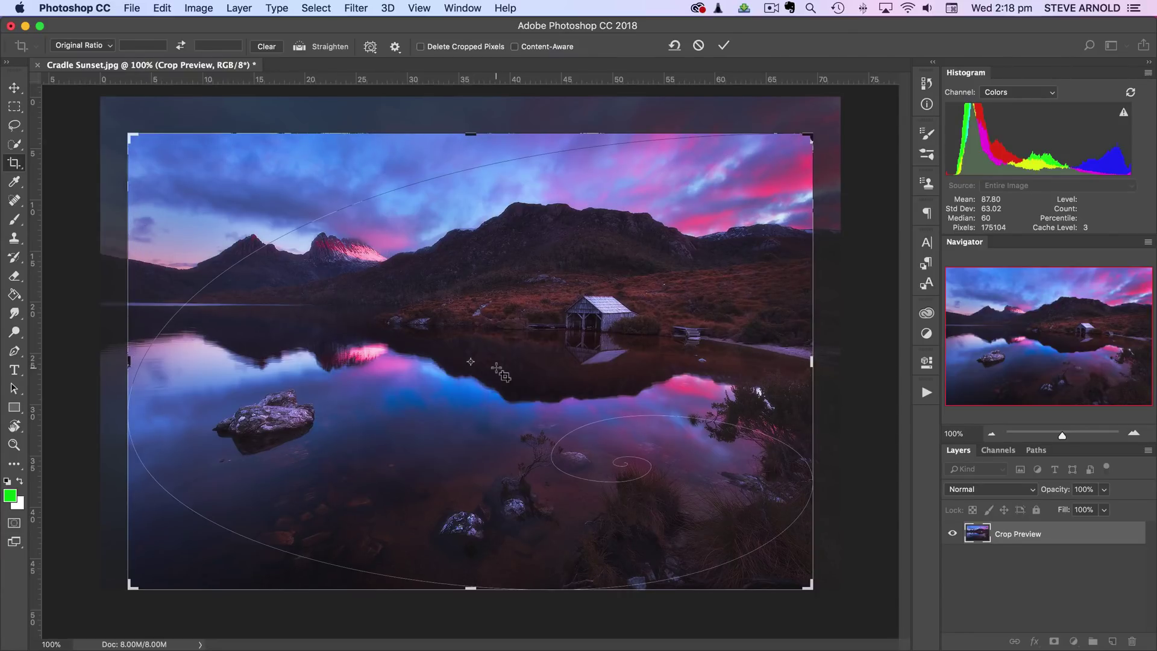
key(shift+o)
key(shift+o)
key(shift+o)
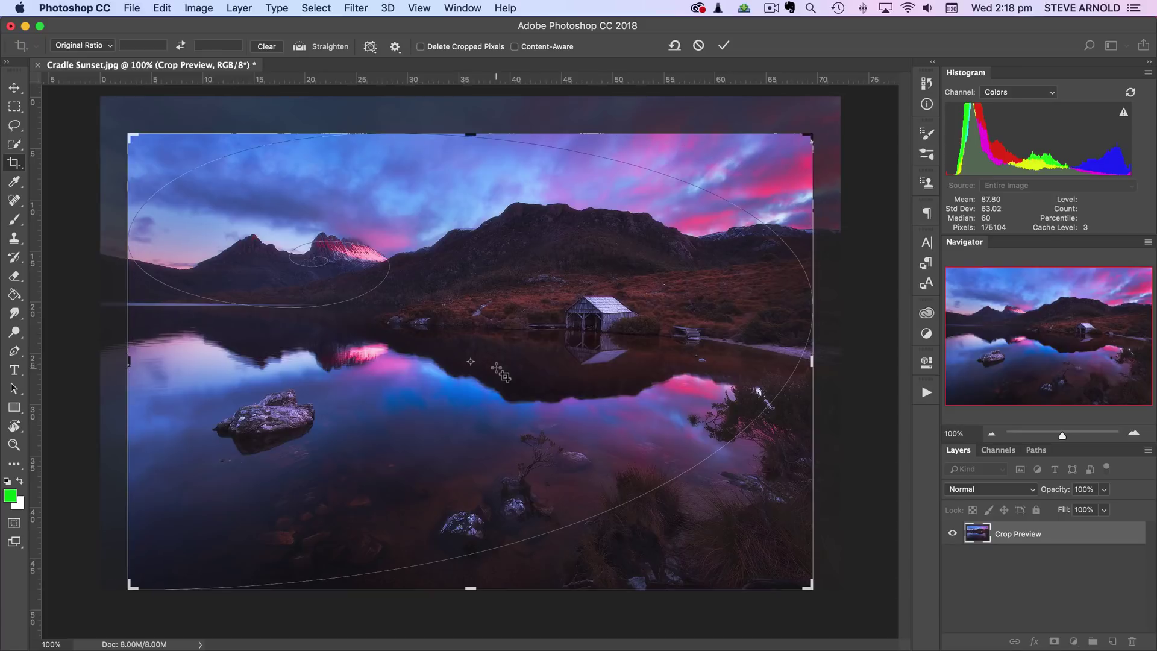
key(shift+o)
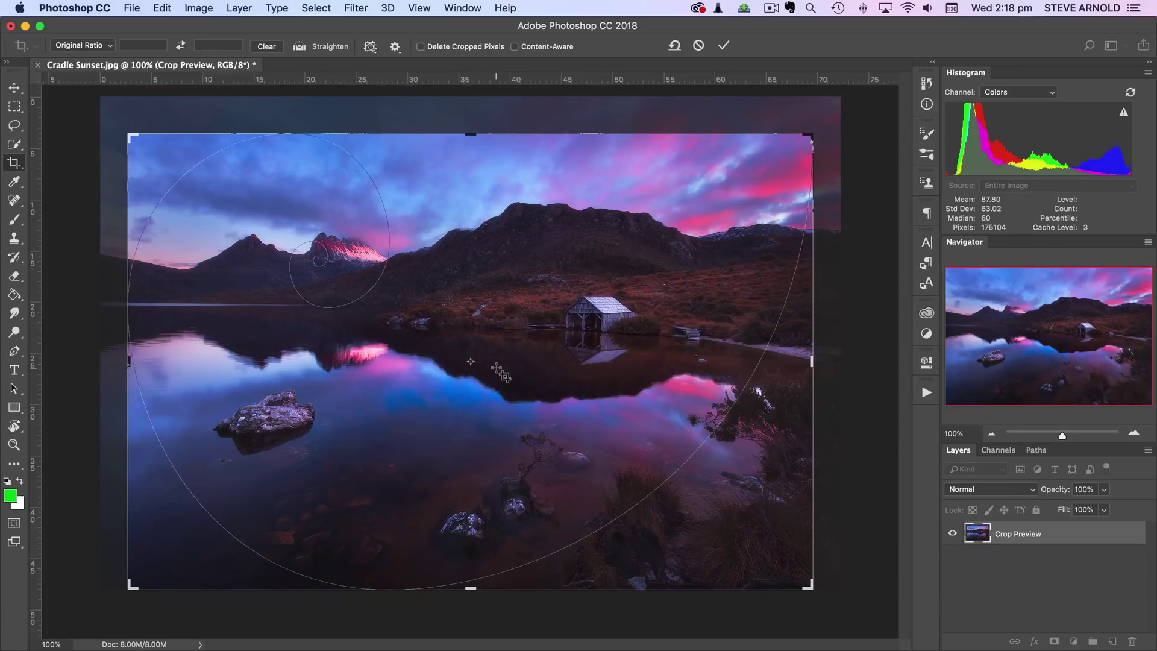
key(shift+o)
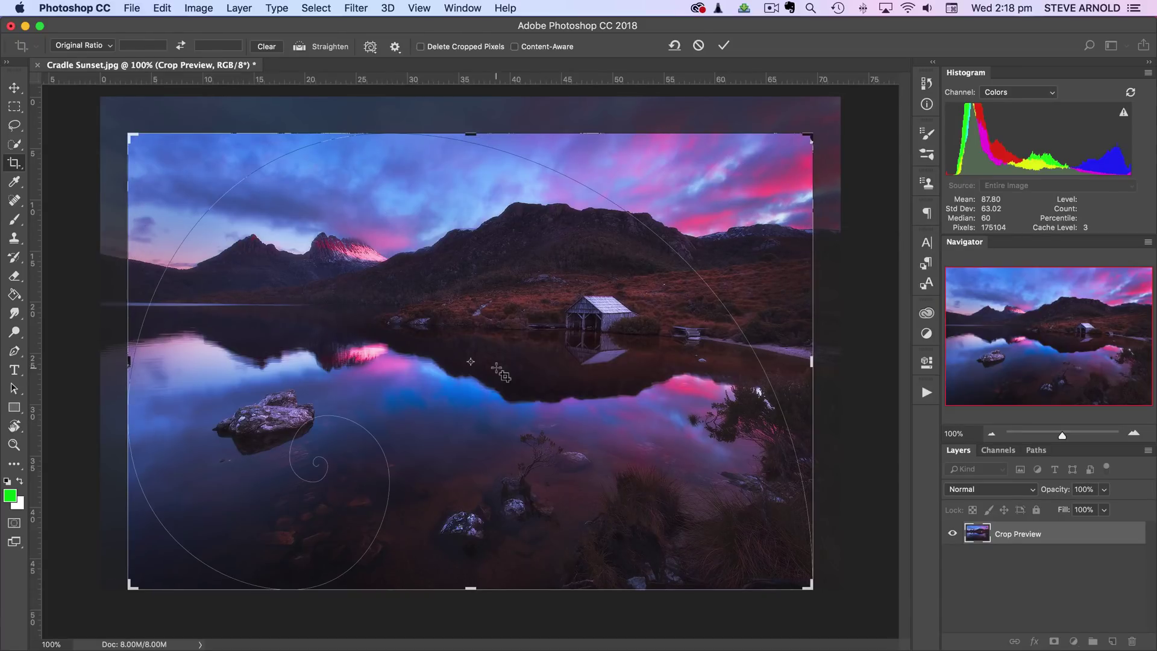
key(shift+o)
key(shift+o)
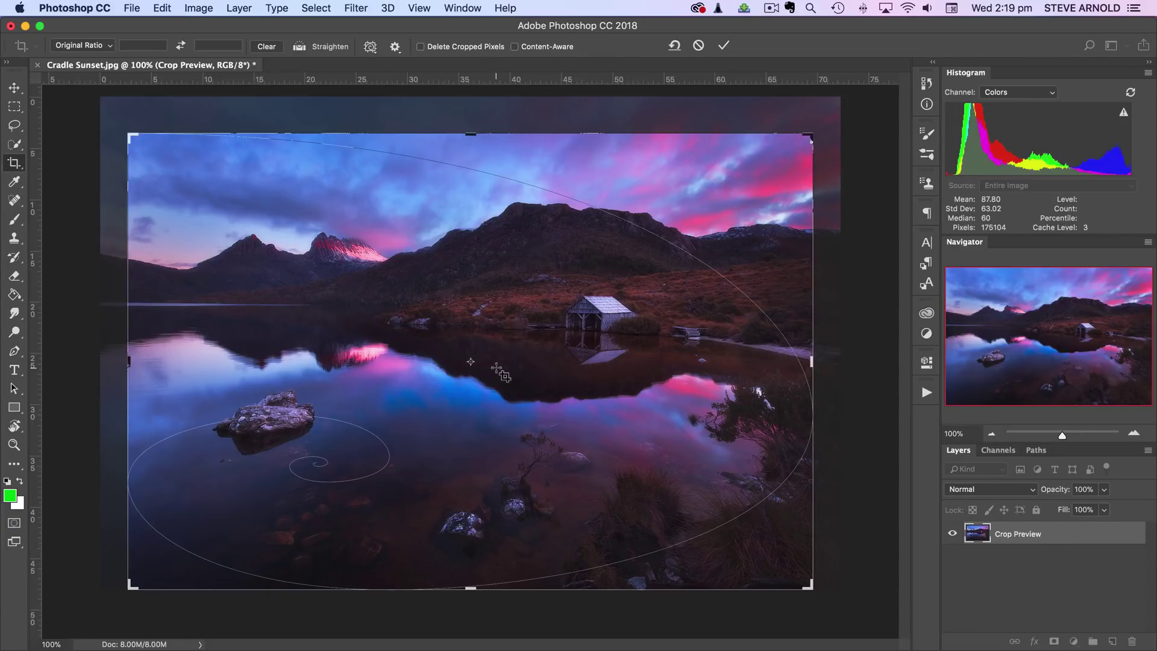
key(shift+o)
key(shift+o)
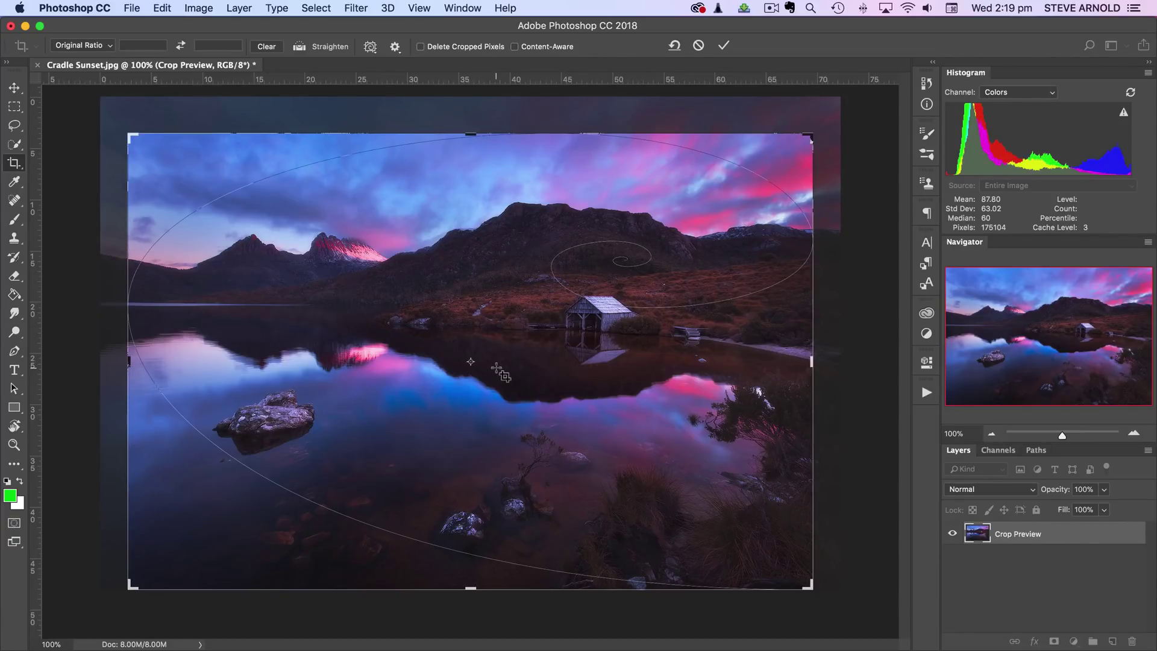
key(shift+o)
key(shift+o)
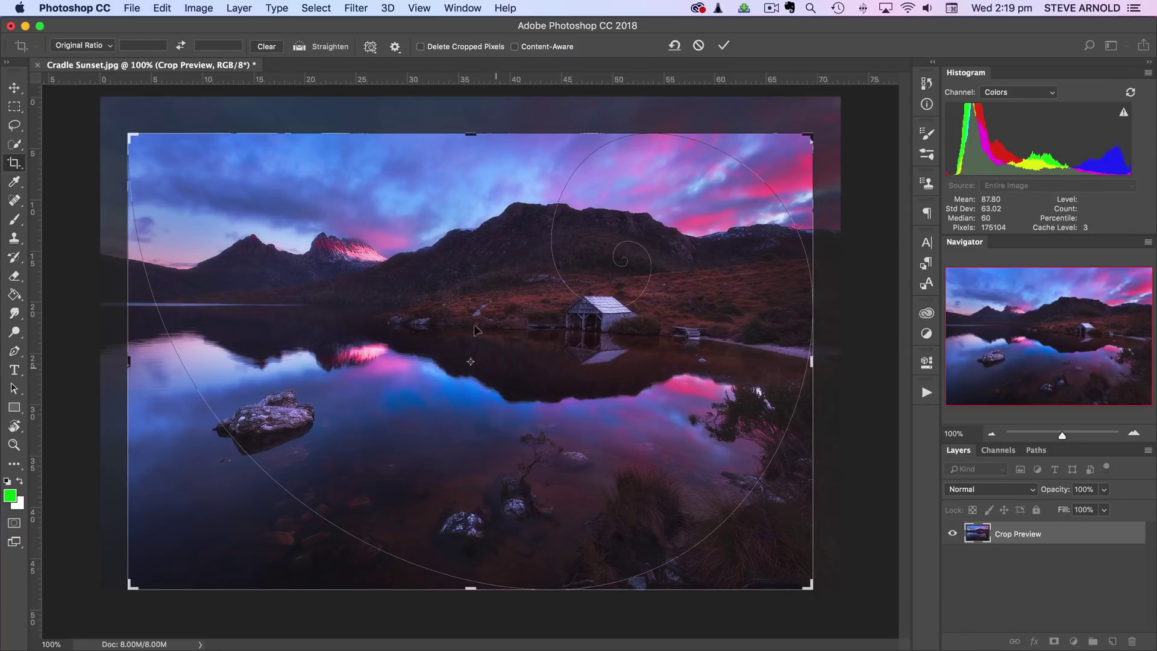
Replace the spiral overlay with Golden Ratio, followed by Triangle
click(371, 46)
click(422, 109)
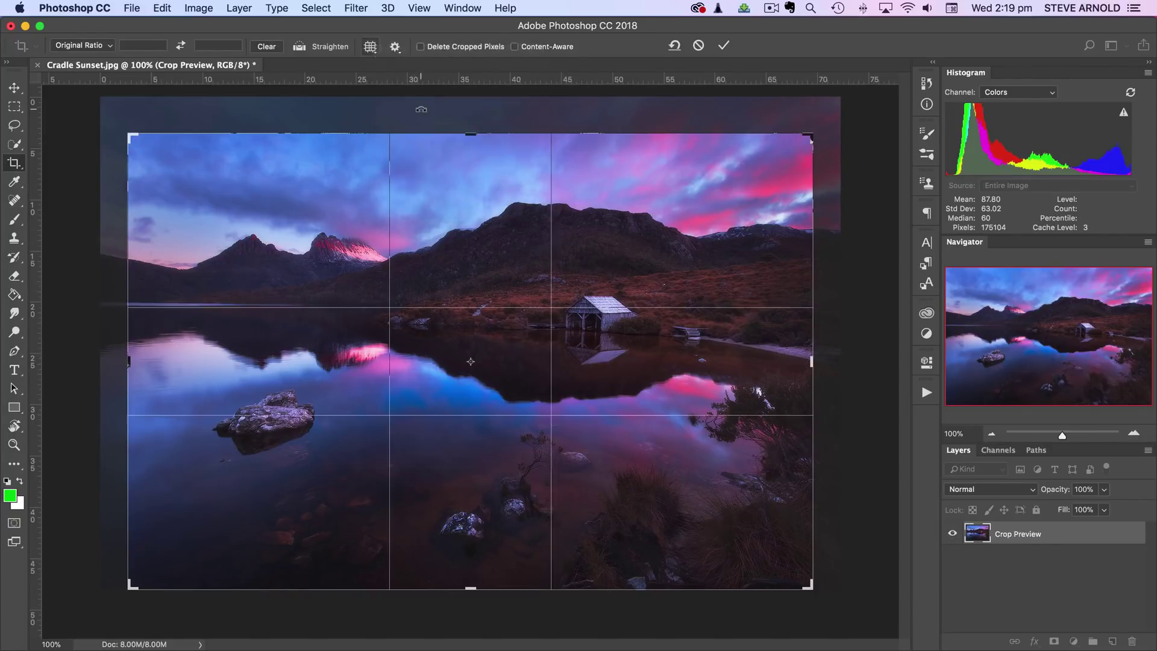
click(369, 47)
click(422, 89)
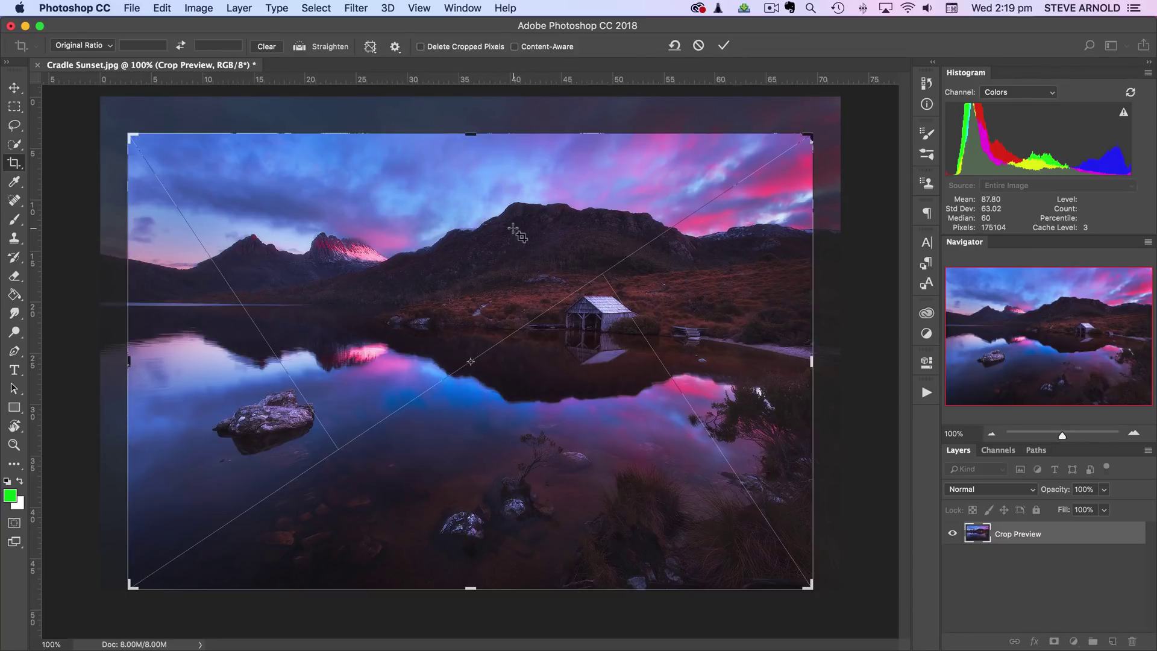
Flip the Triangle overlay's orientation until its main diagonal runs from the crop's upper-left corner to its lower-right corner
key(shift+o)
key(shift+o)
key(shift+o)
Change the crop overlay to Grid
click(372, 49)
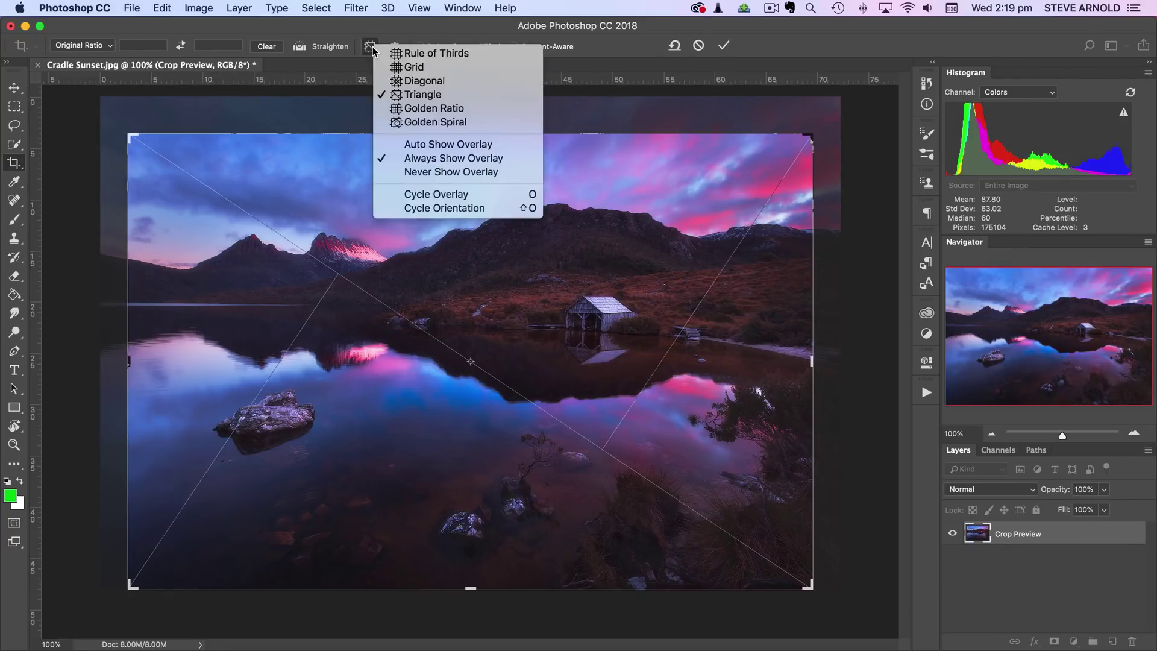
click(407, 66)
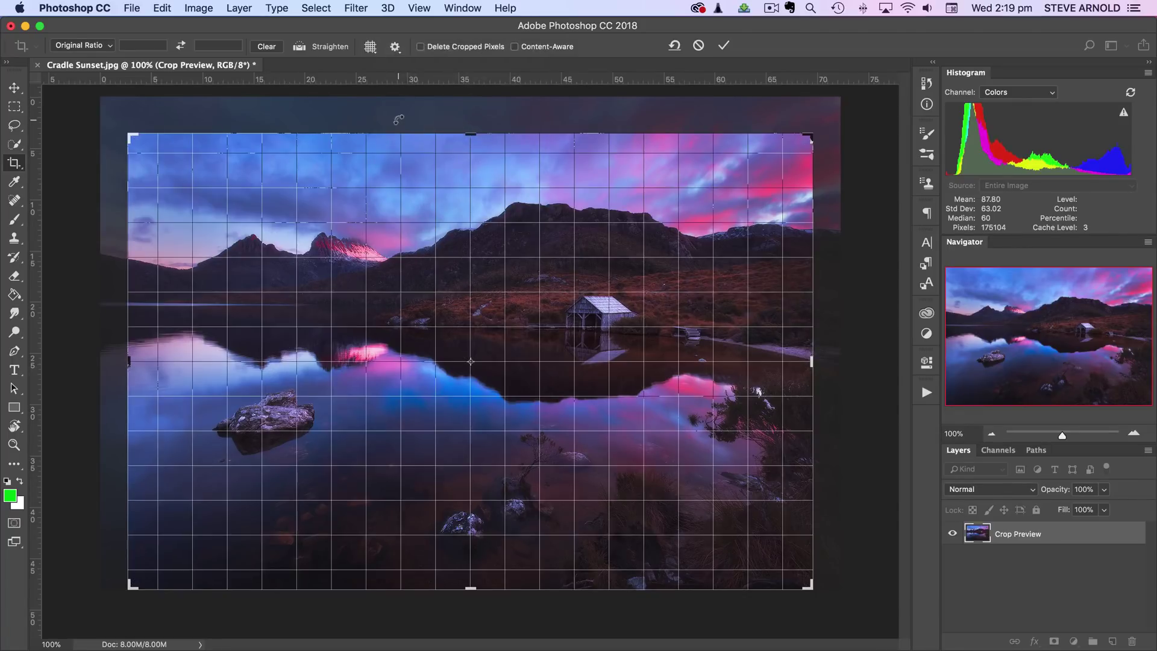
click(370, 47)
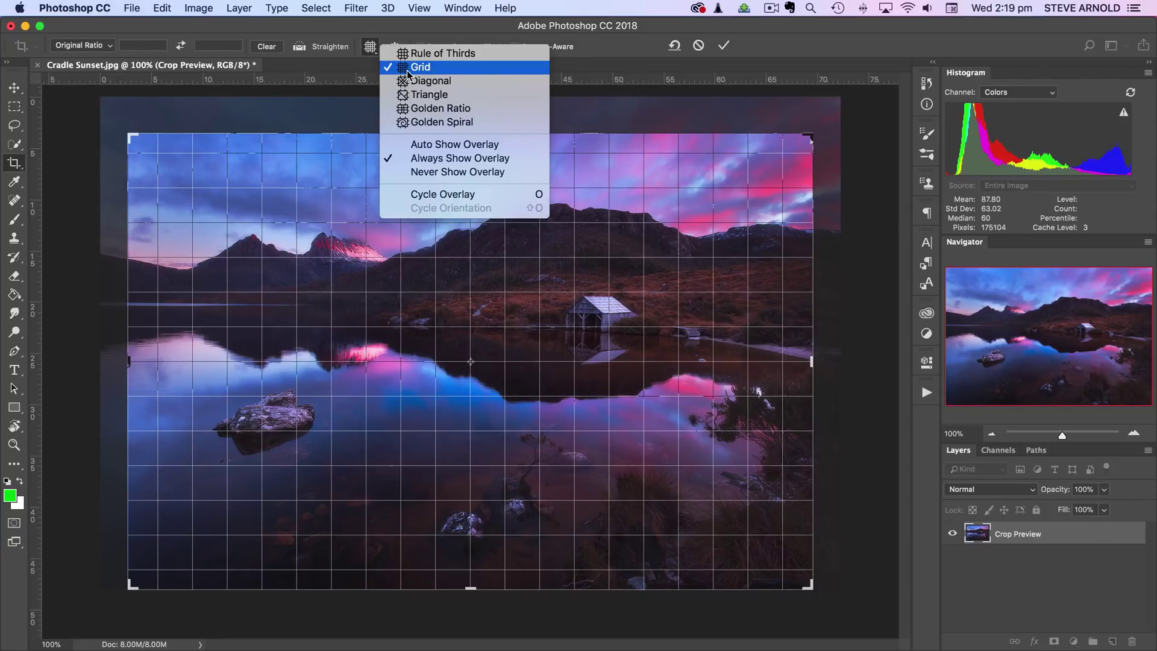
click(369, 48)
click(369, 49)
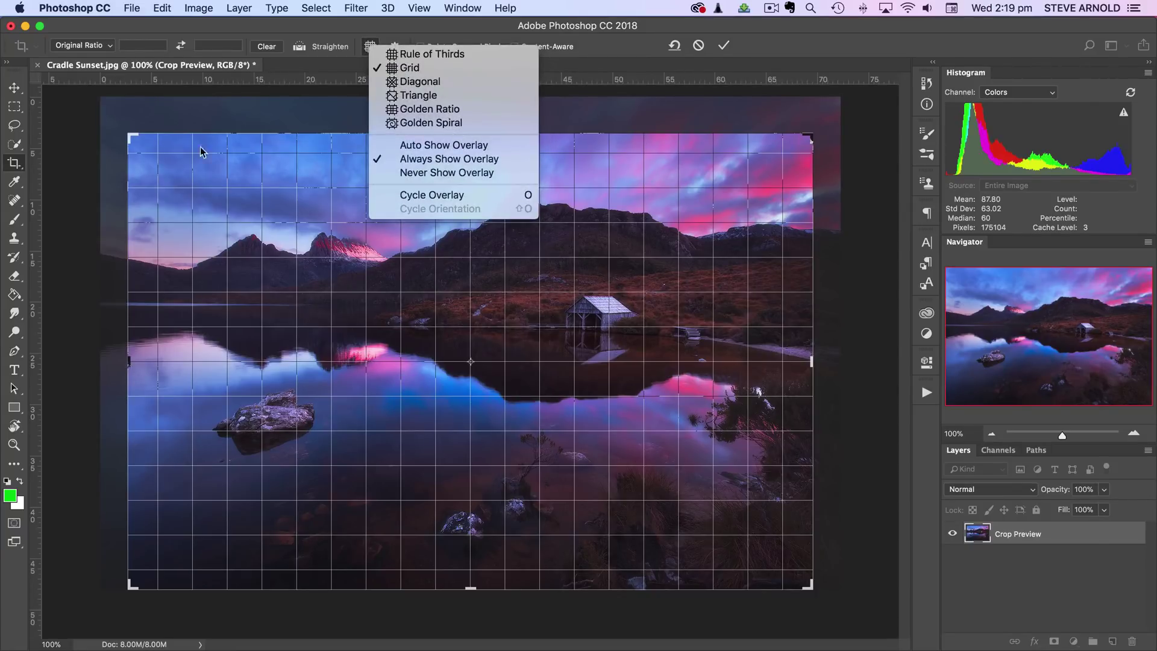
click(151, 124)
Enlarge the crop box from its corners to cover the full image, about 72.25 × 48.15 cm
drag(131, 137, 122, 119)
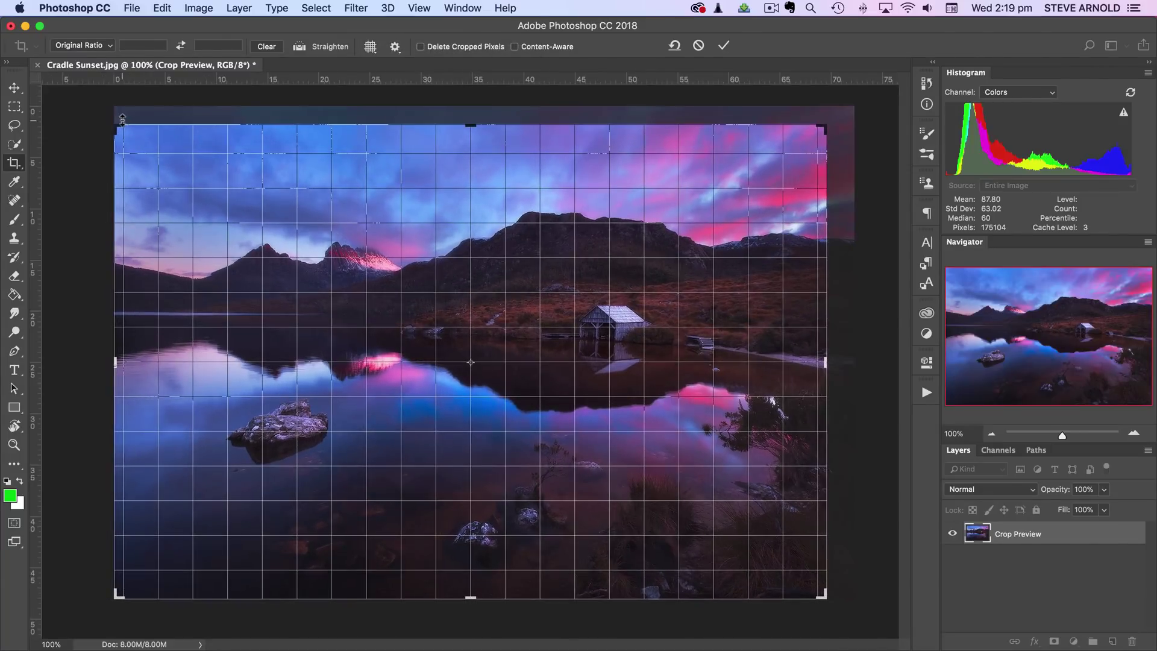
drag(824, 128, 836, 121)
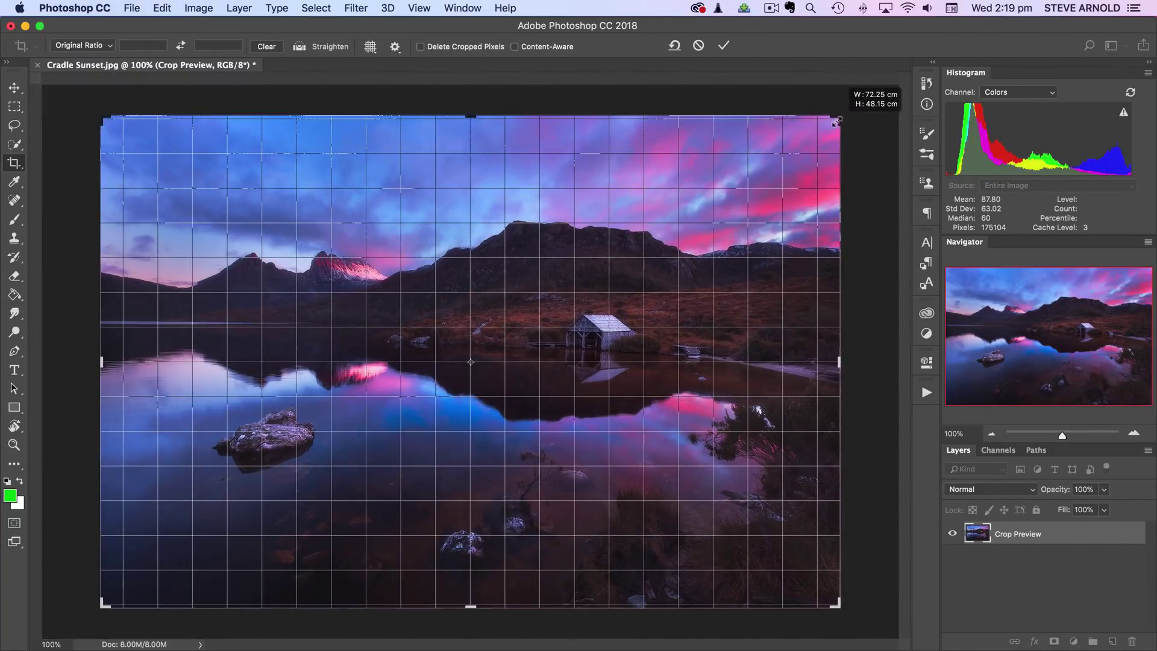
mouse_move(836, 606)
mouse_down()
mouse_move(828, 600)
mouse_move(838, 602)
mouse_up()
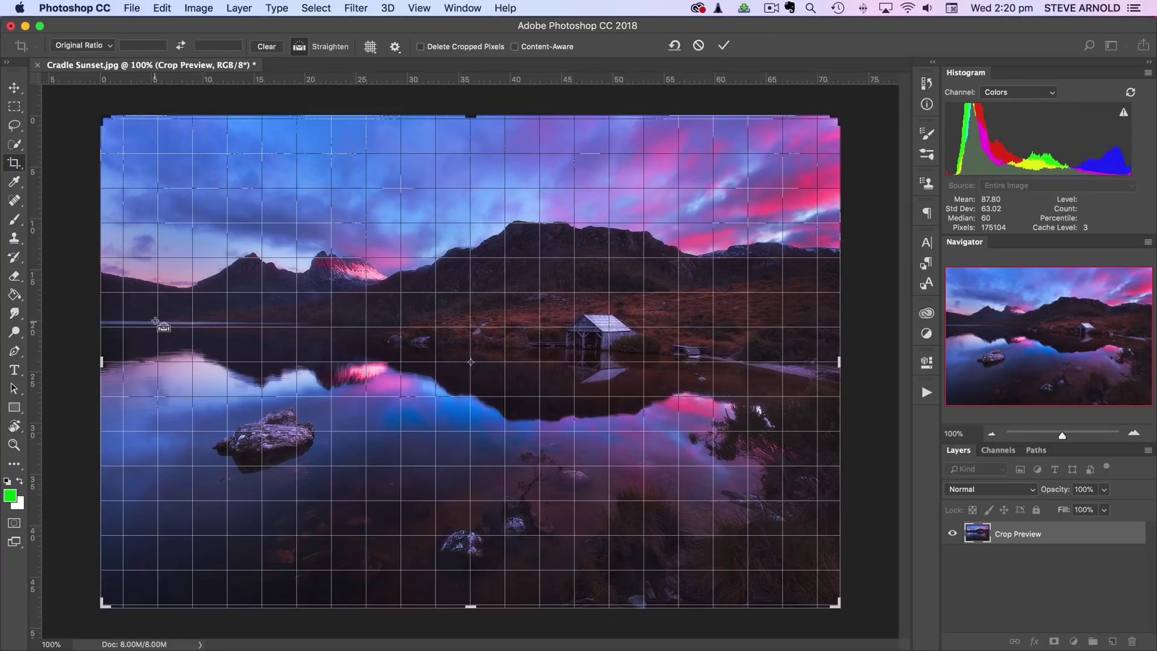
Try straightening the image along a line drawn from the far shoreline down across the lake, and undo the rotation
drag(147, 321, 789, 320)
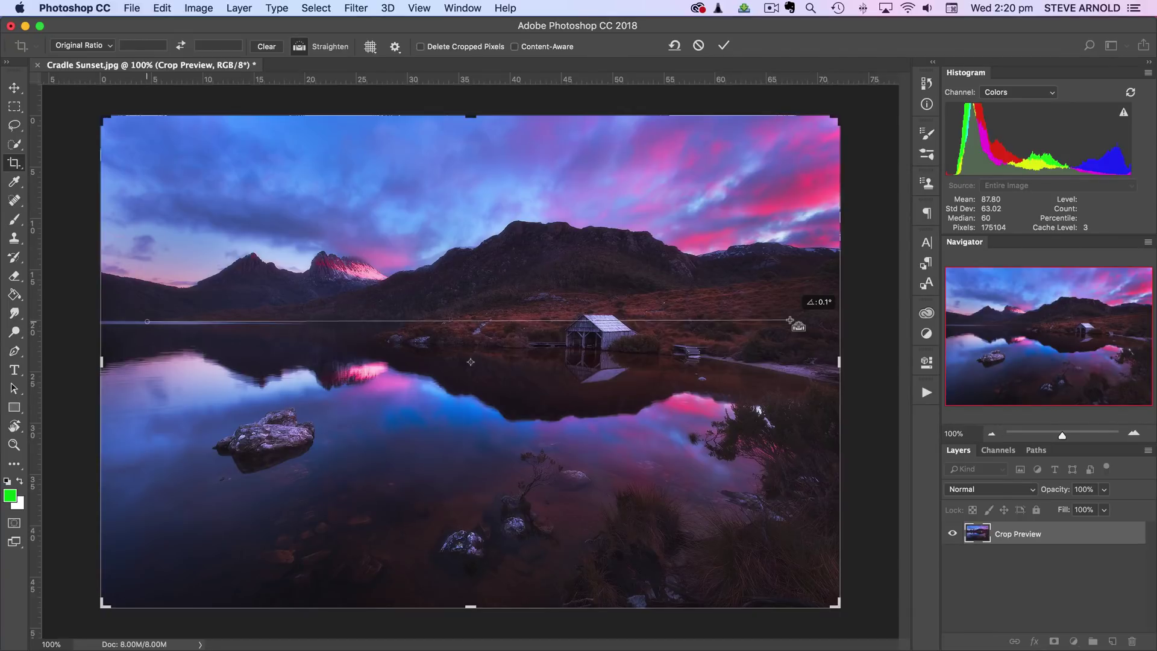
drag(790, 320, 362, 311)
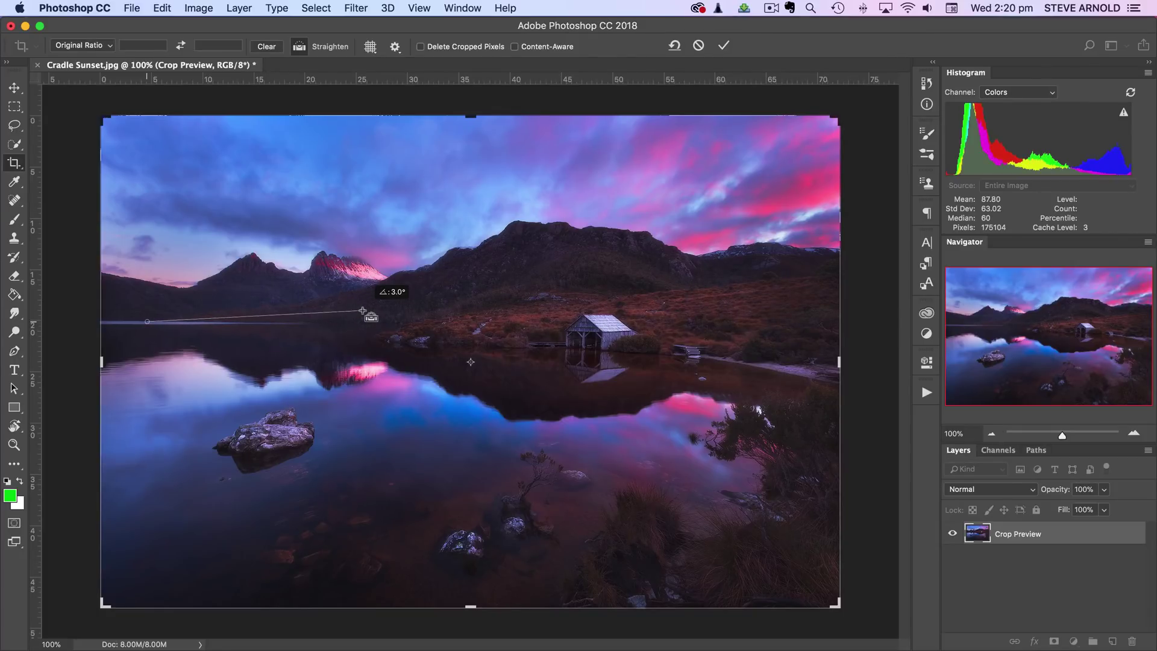
drag(362, 311, 777, 365)
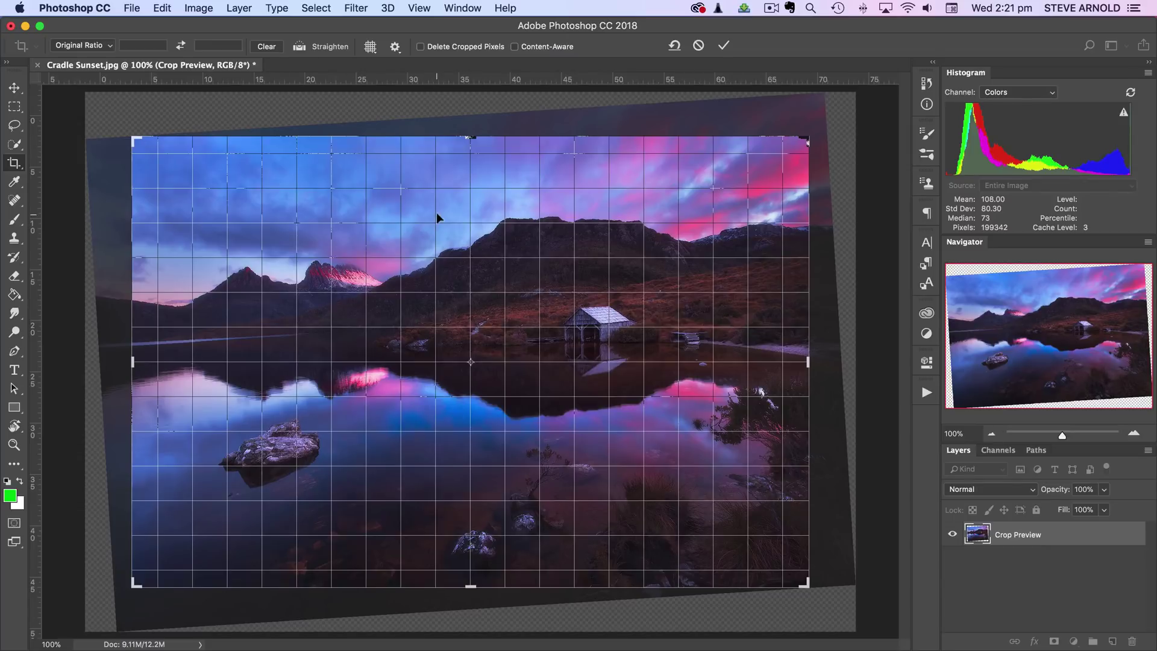
key(super+z)
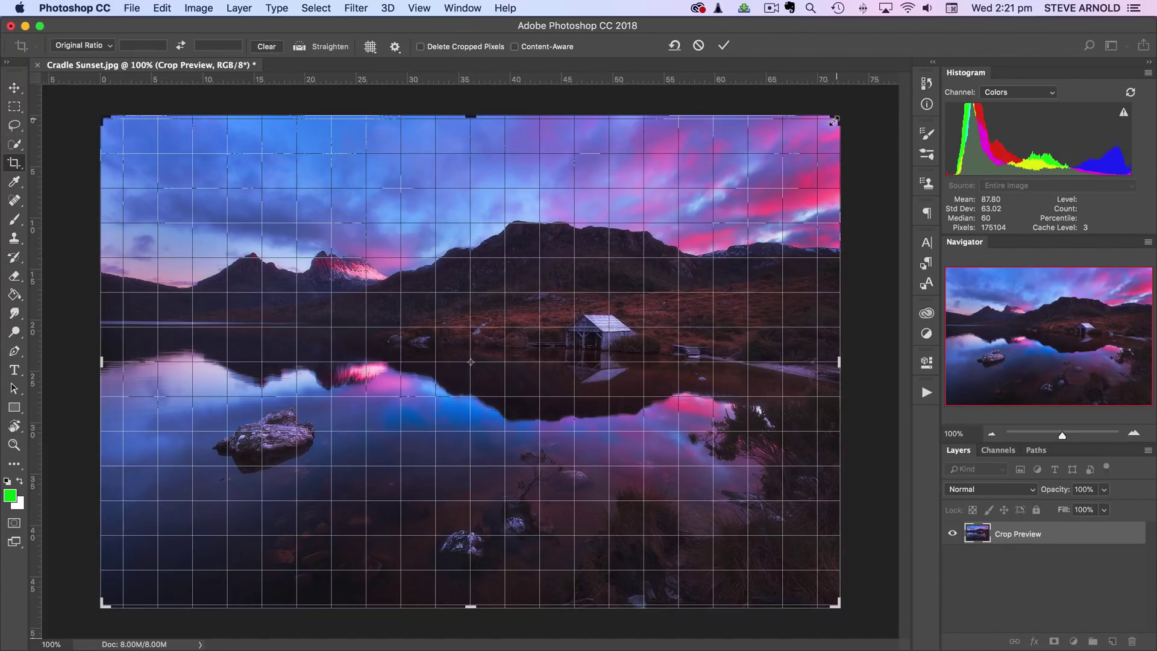
Shrink the crop from its upper-right corner to about 60 cm wide, apply it, and zoom out to 66.67%
drag(833, 122, 778, 162)
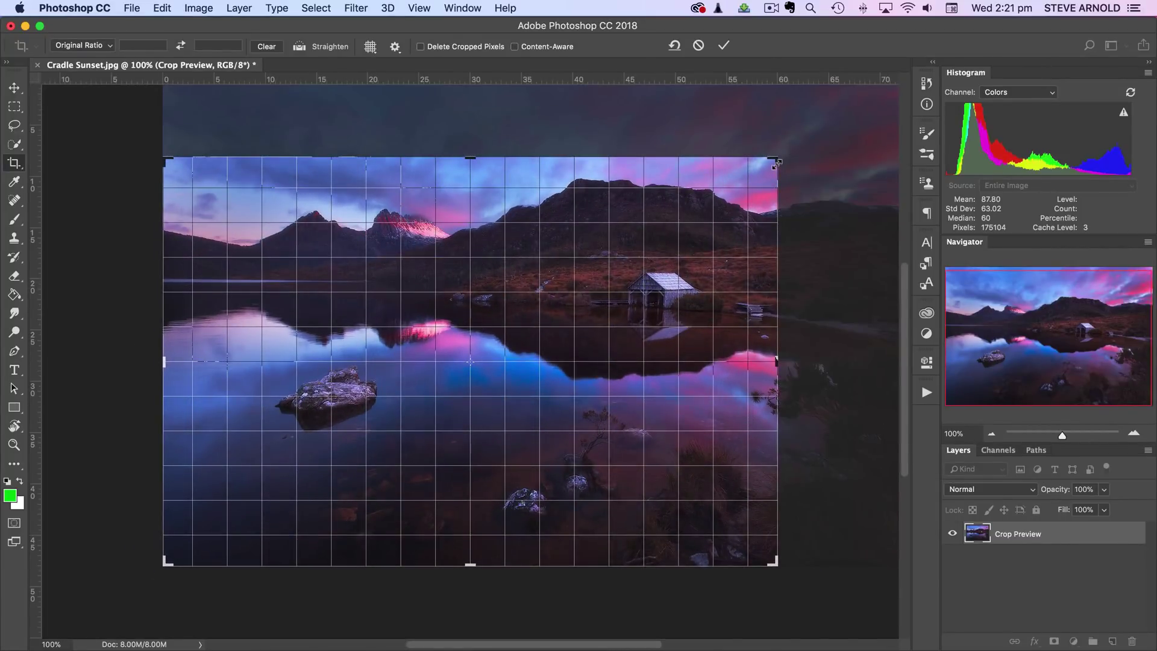
key(Return)
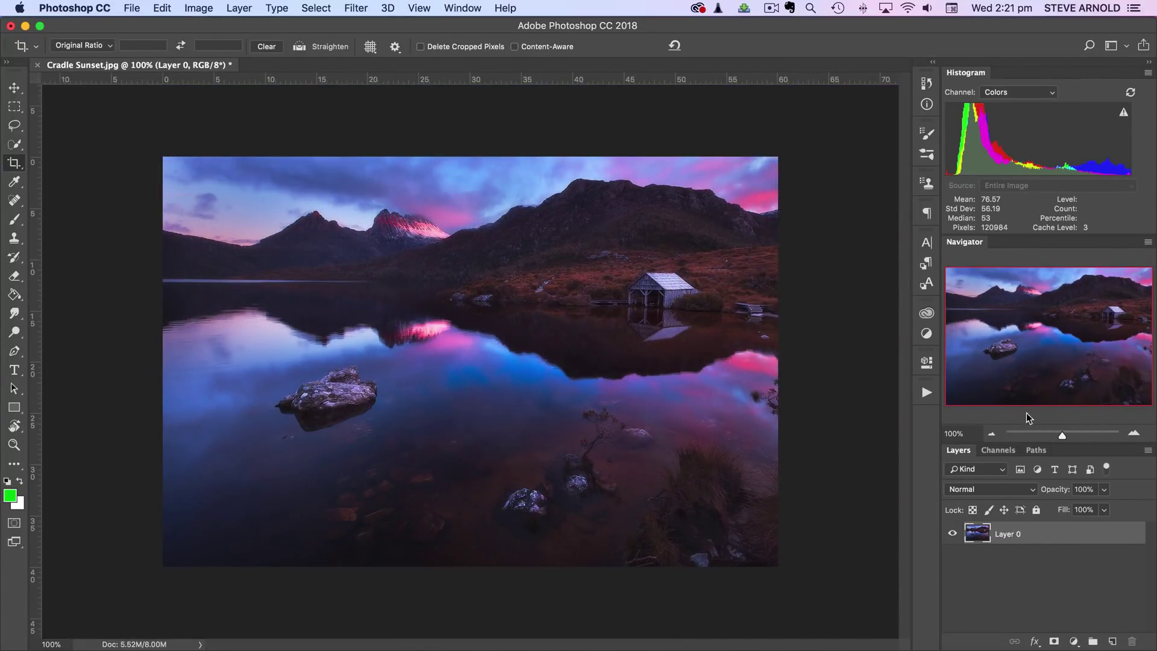
click(991, 432)
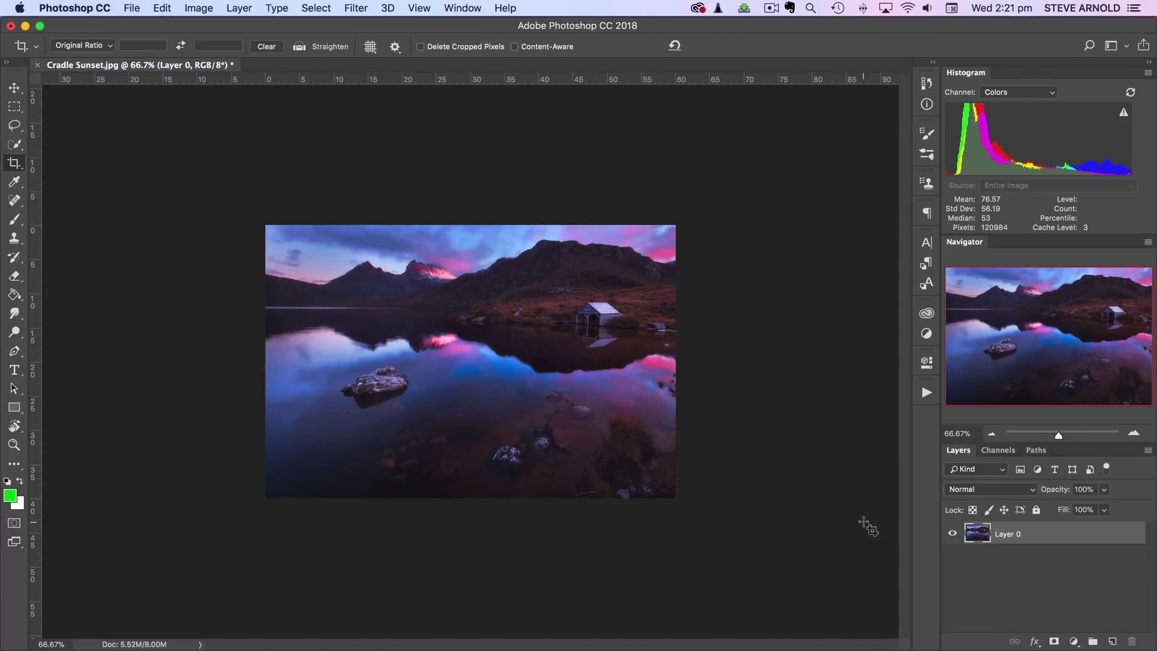
Reposition the photo within the cropped canvas using the Move tool to reveal the areas hidden by the crop
click(13, 89)
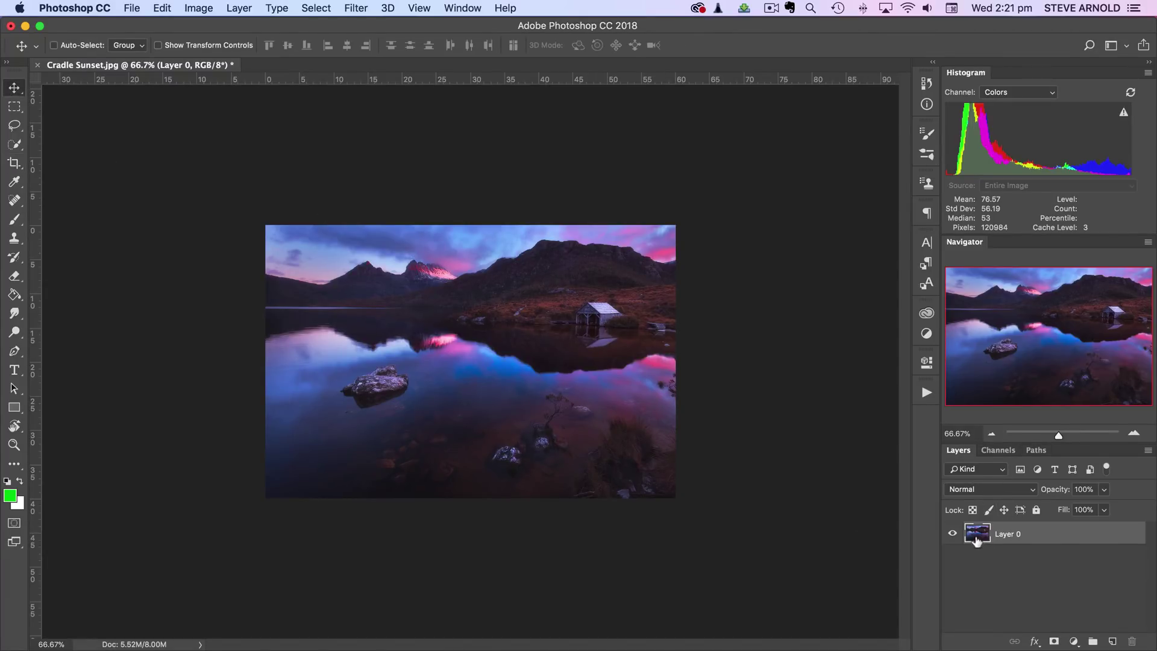
drag(548, 385, 505, 423)
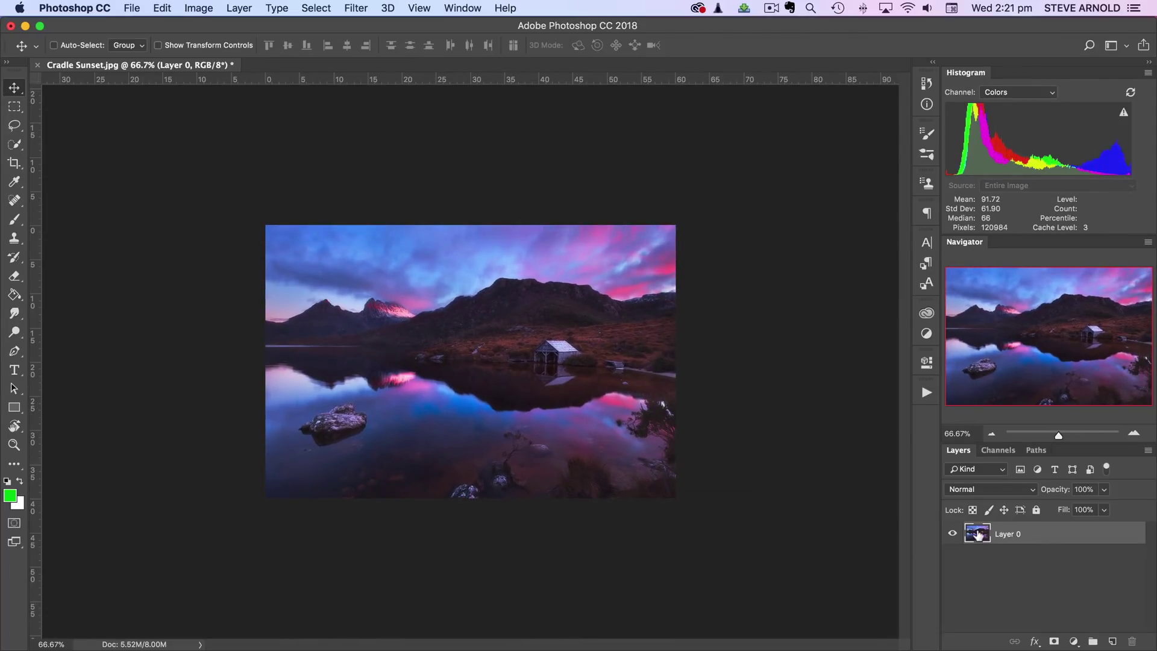
drag(510, 369, 585, 326)
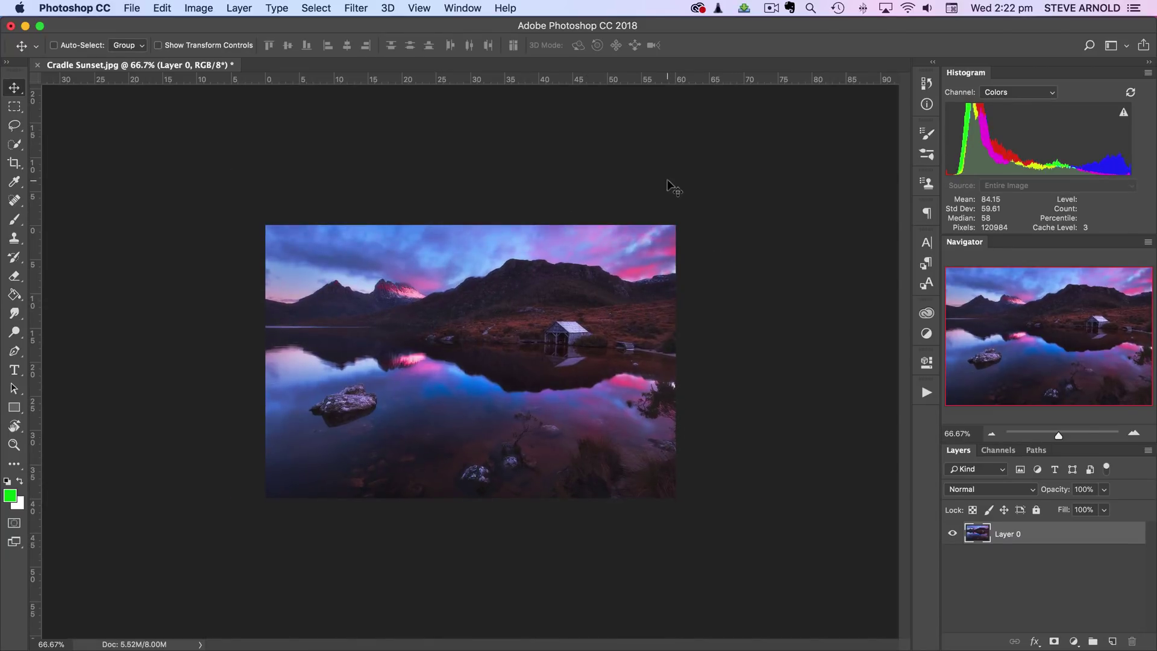
drag(521, 377, 552, 355)
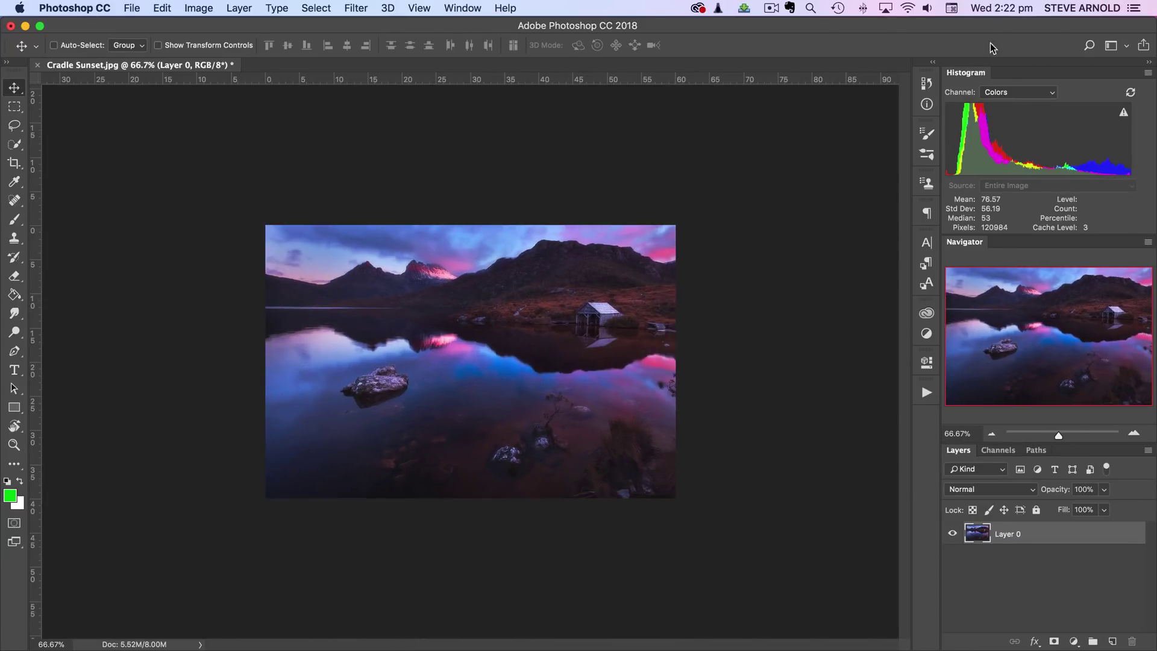
Revert the document to the opened Cradle Sunset.jpg snapshot in the history
click(926, 83)
click(749, 115)
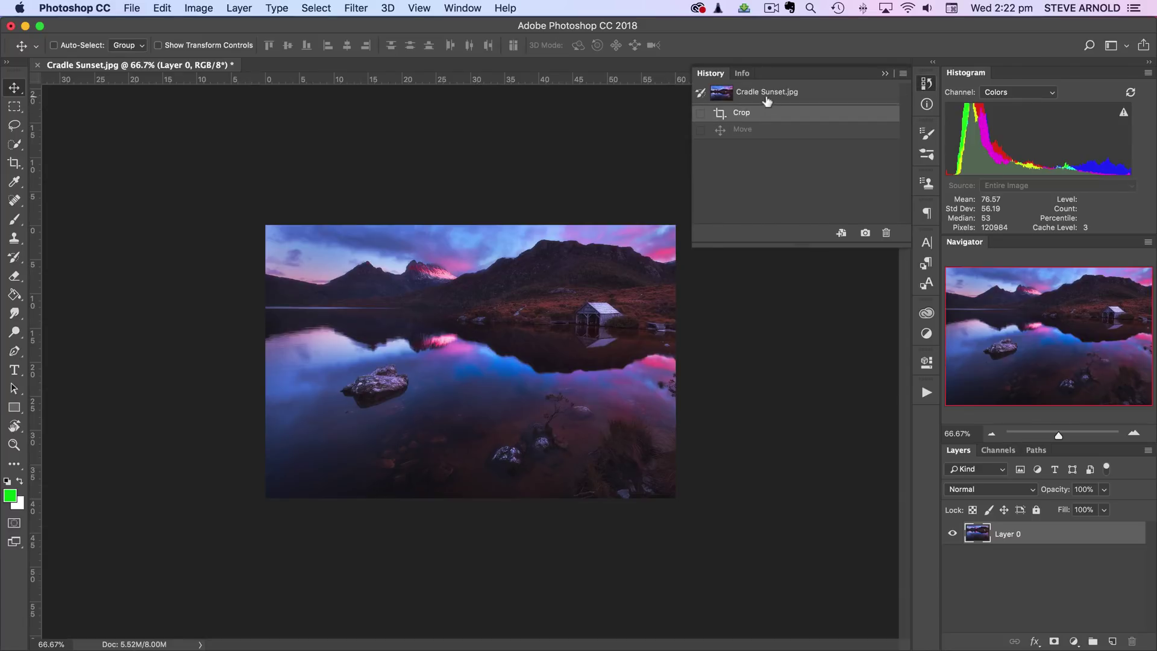
click(768, 97)
click(927, 82)
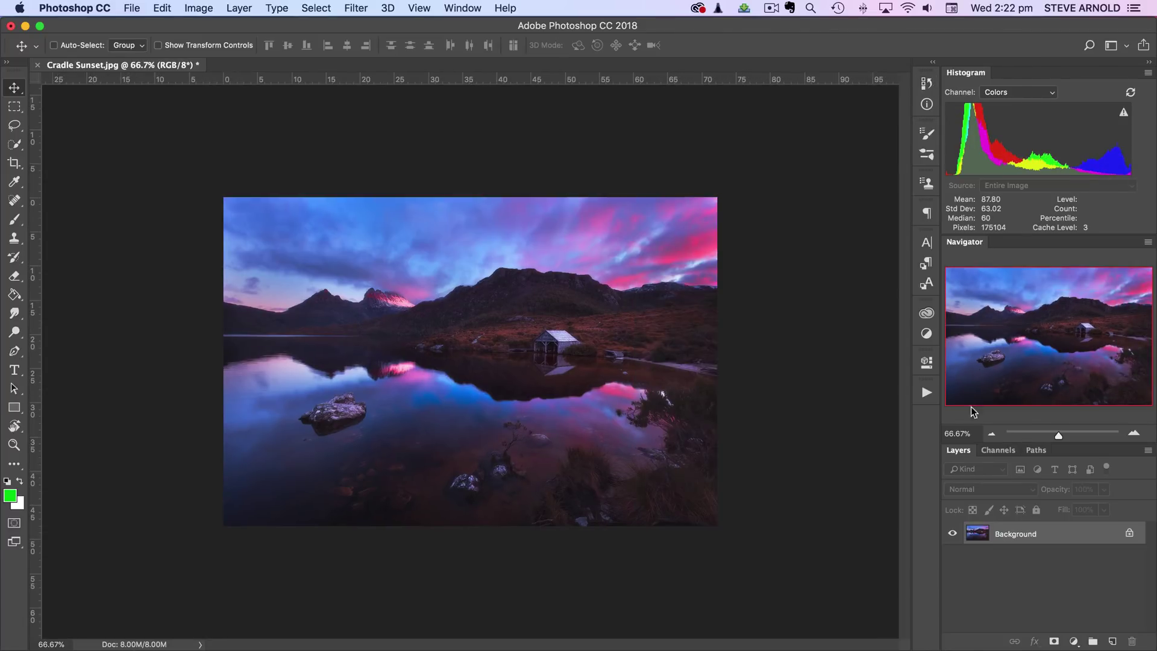
Enable Delete Cropped Pixels and crop the photo from its upper-right corner to about 61 cm wide
click(14, 162)
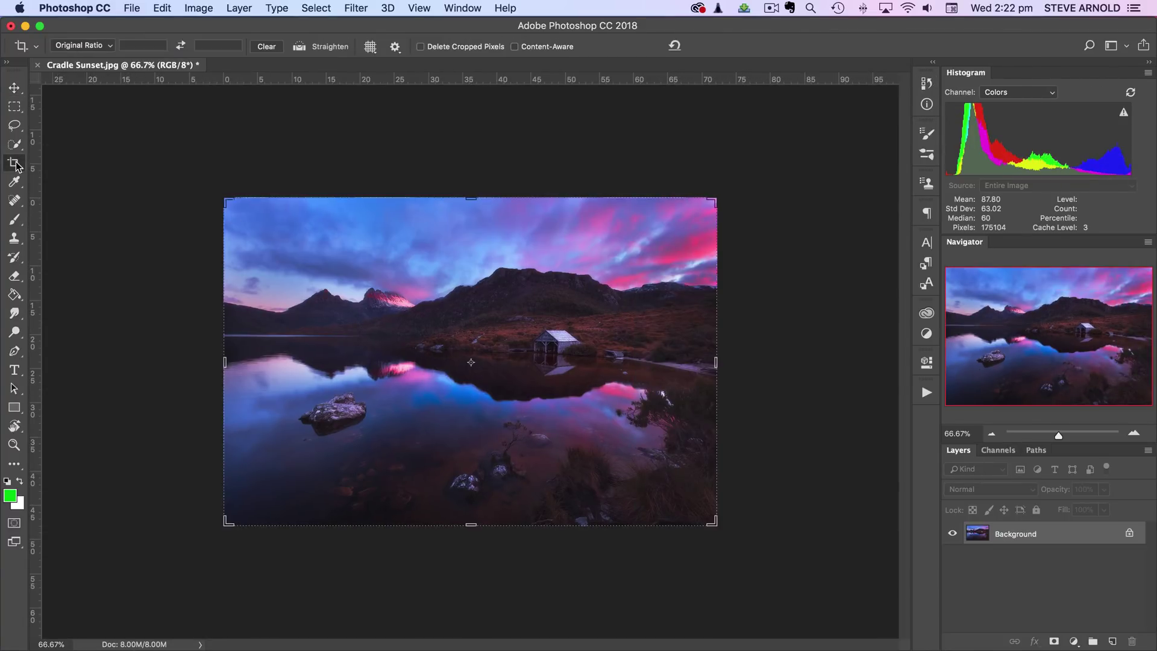
click(422, 47)
drag(714, 199, 682, 229)
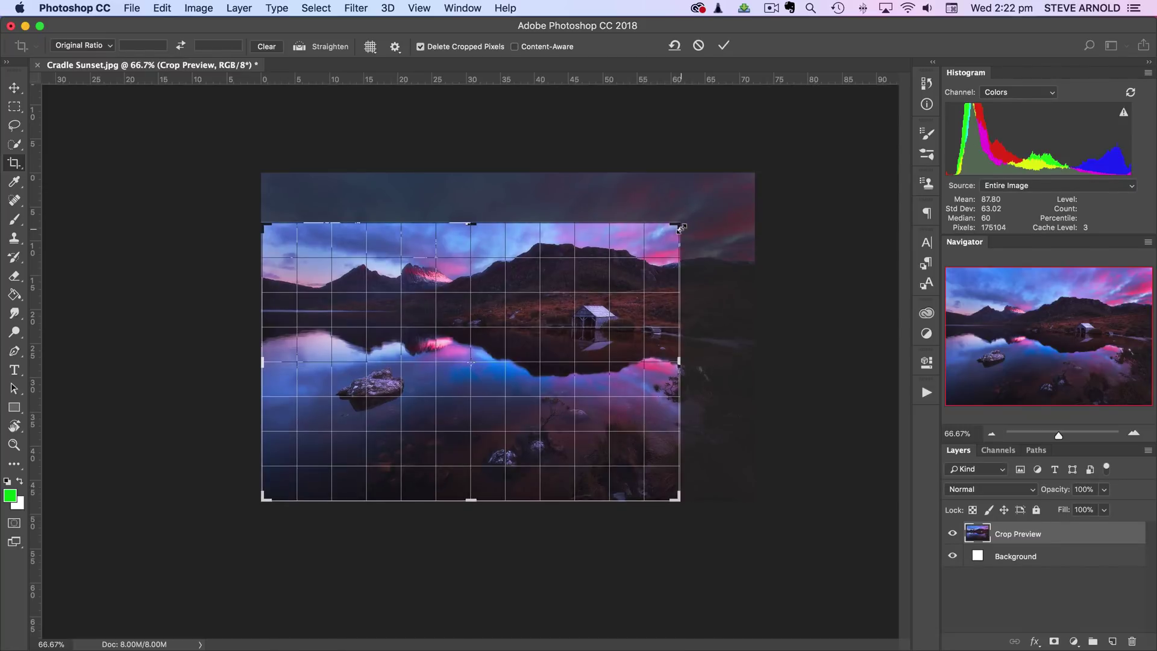
key(Return)
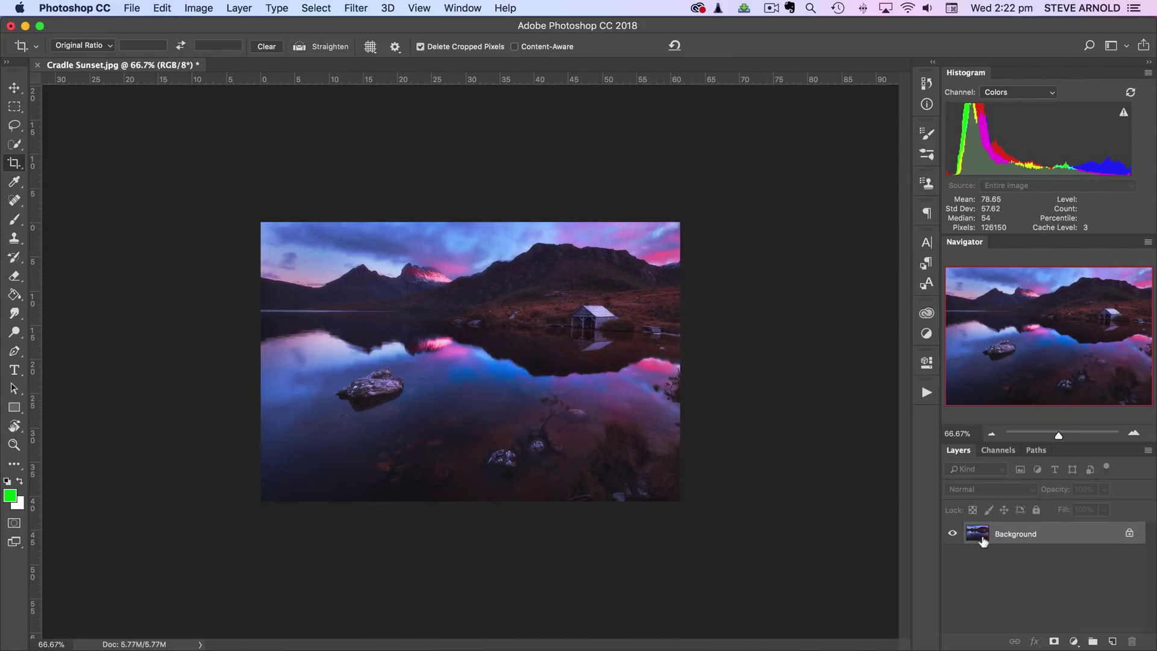
Convert the Background into a regular layer and try moving the photo within the cropped canvas
double_click(982, 538)
key(Return)
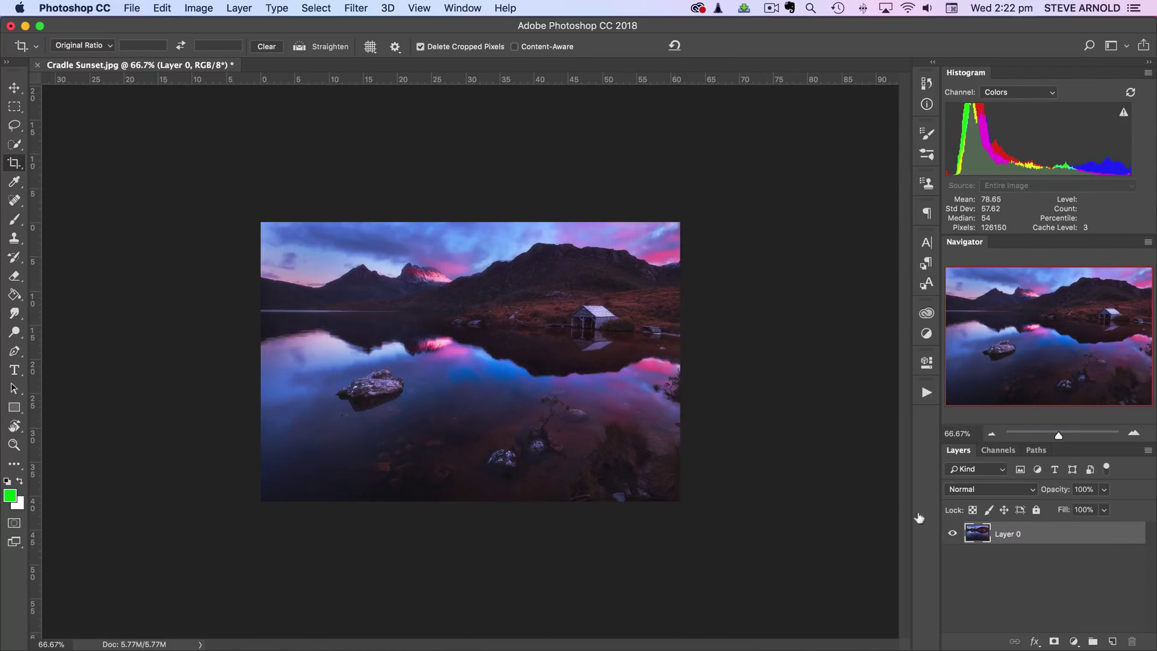
click(19, 85)
mouse_move(583, 360)
mouse_down()
mouse_move(564, 383)
mouse_move(585, 363)
mouse_up()
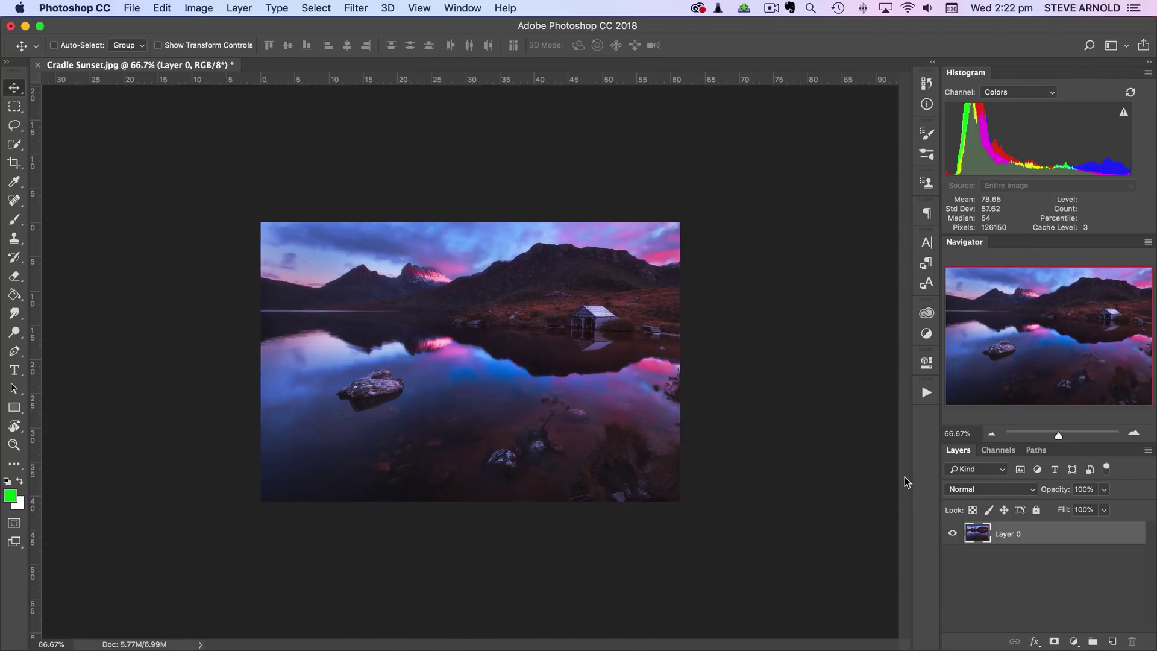
Return to the Cradle Sunset.jpg snapshot to discard the crop, layer conversion and move
click(928, 83)
click(764, 94)
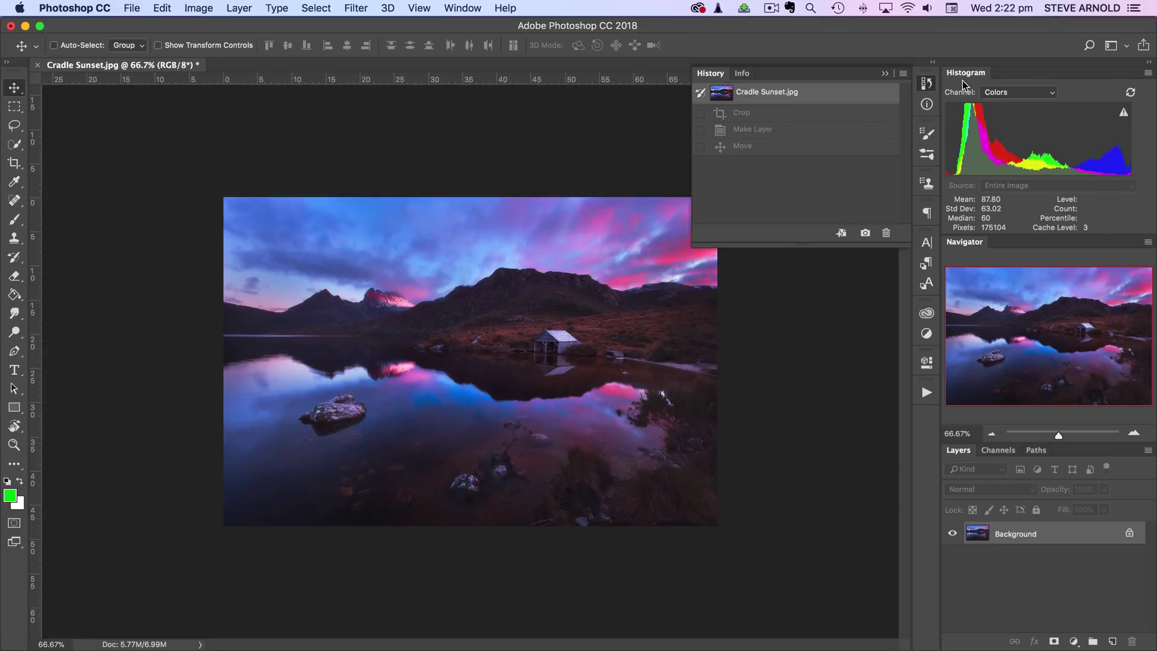
click(931, 86)
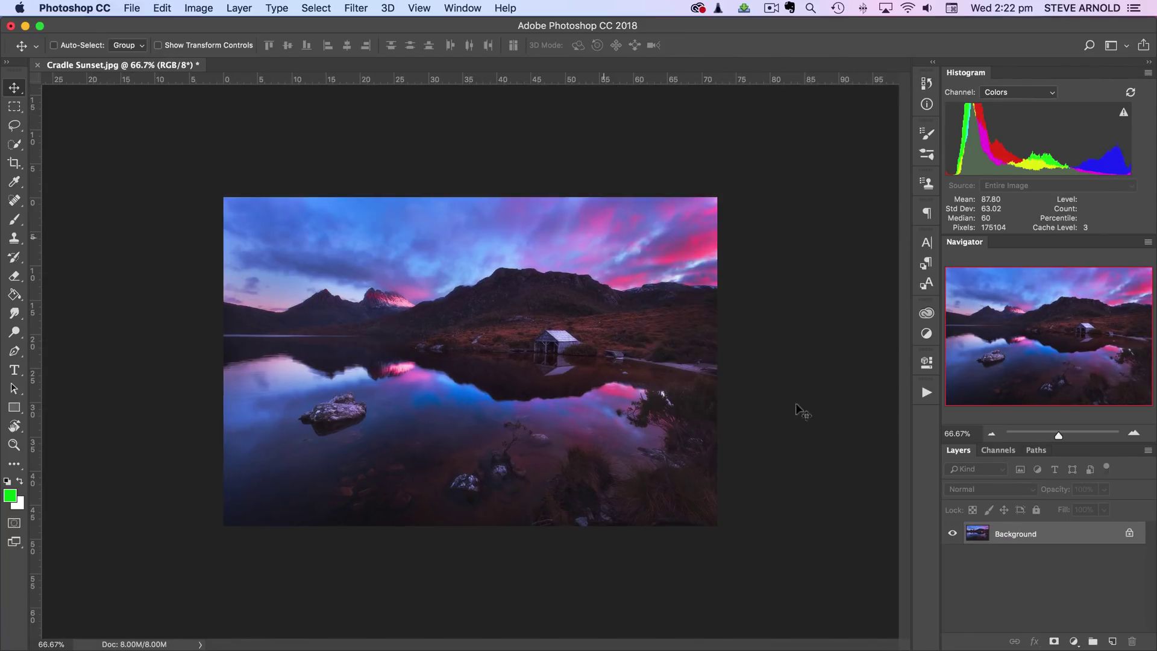
Convert the Background into a regular layer and turn off Delete Cropped Pixels for the Crop Tool
double_click(978, 533)
key(Return)
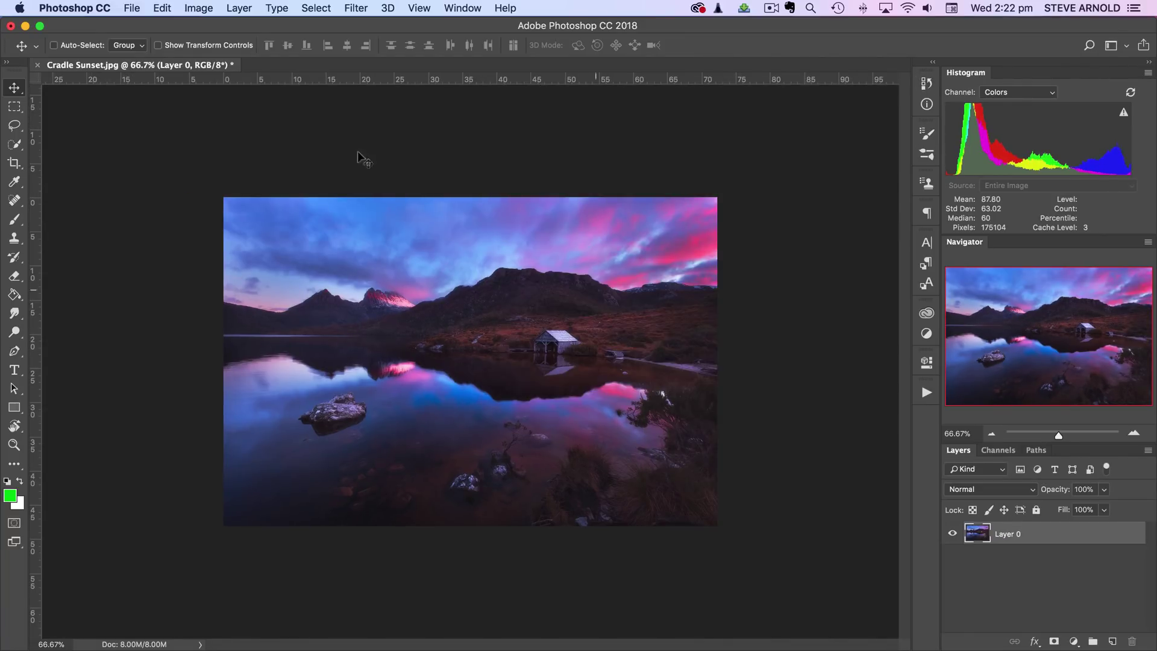
click(14, 163)
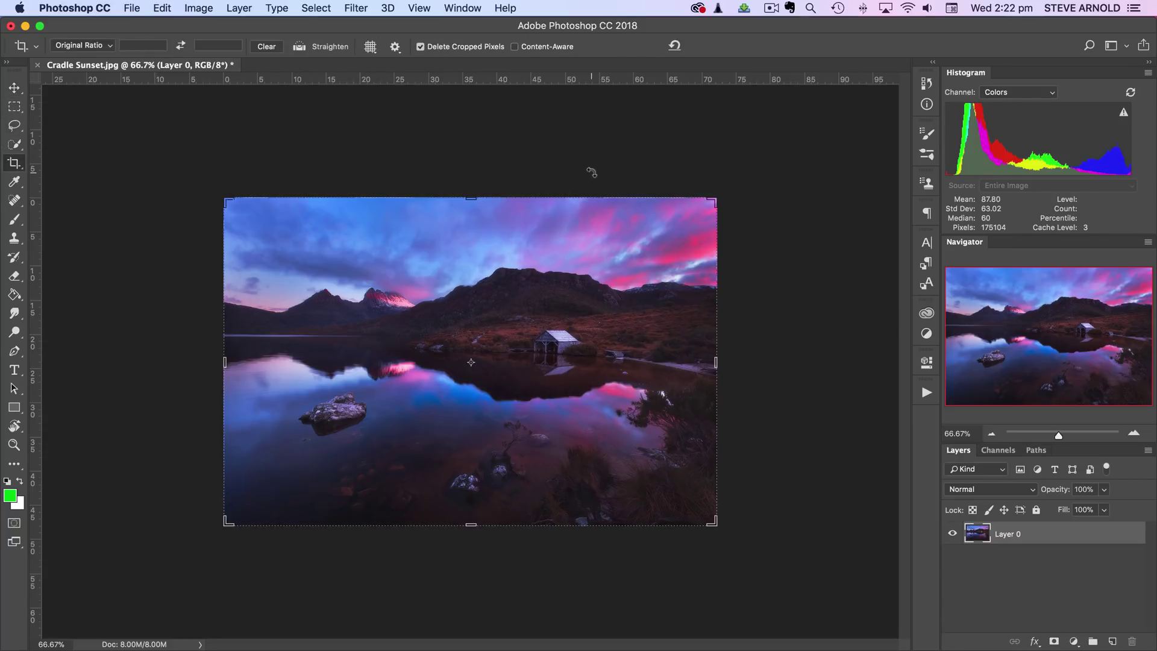
click(423, 47)
Try extending the crop box past the photo's right edge at Original Ratio, cancel it, and switch the crop preset to Ratio
drag(716, 364, 758, 363)
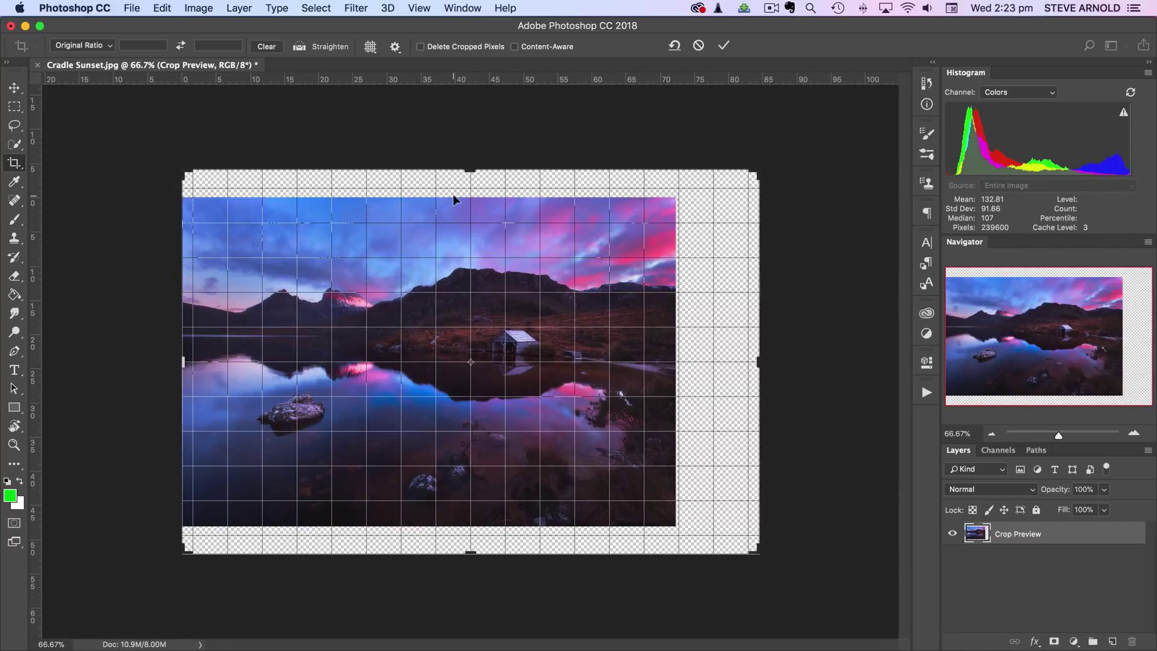
key(Escape)
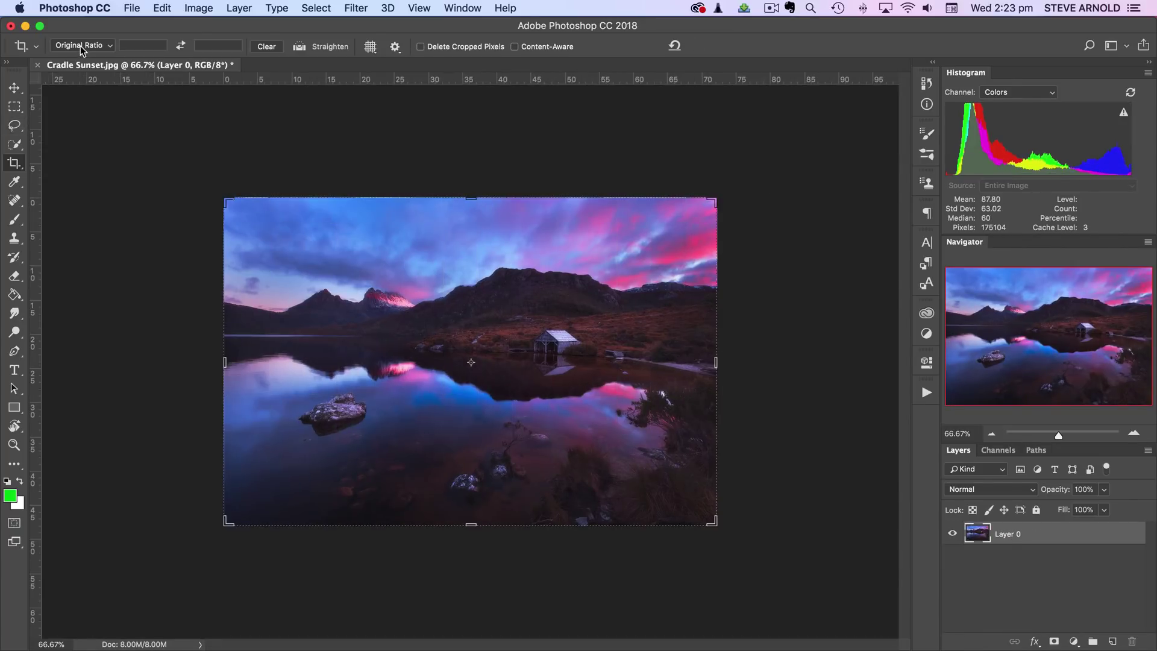
click(81, 46)
click(66, 14)
Extend the crop box past the photo's right edge to about 89.18 cm wide and apply the crop
drag(717, 363, 776, 363)
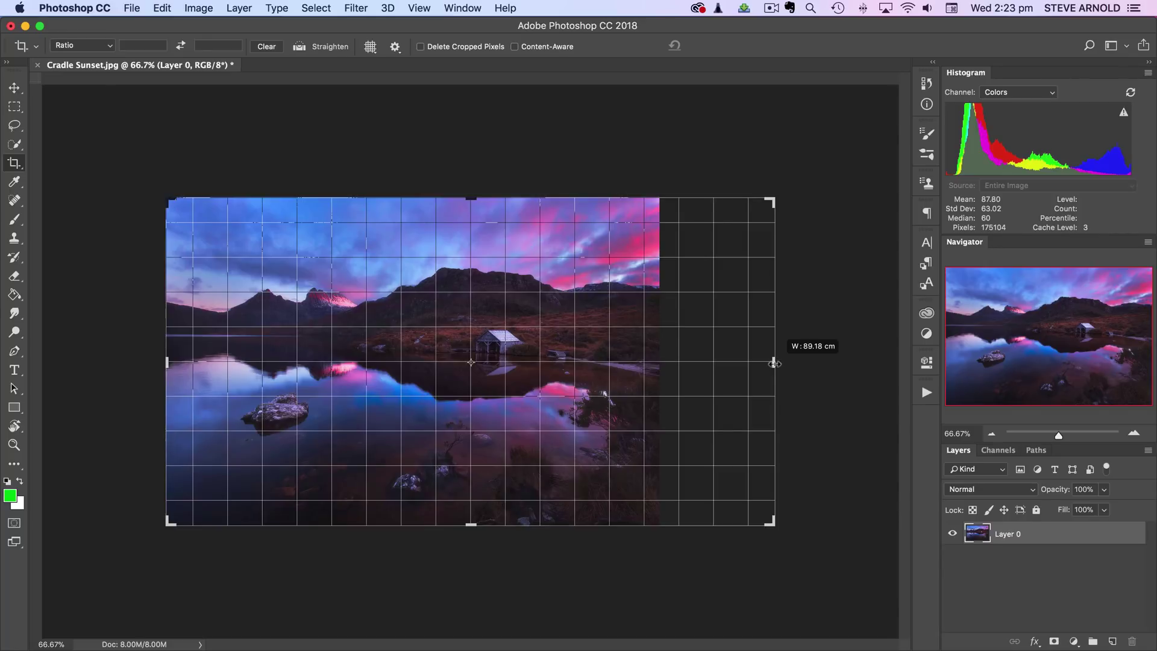
drag(776, 363, 775, 363)
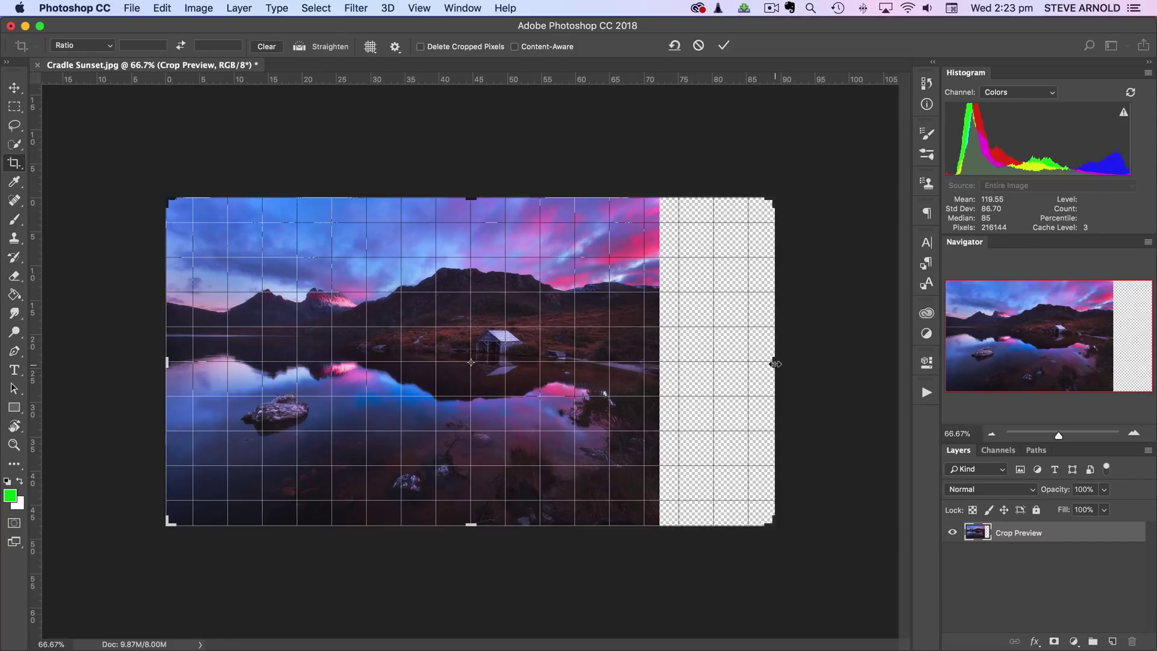
key(Return)
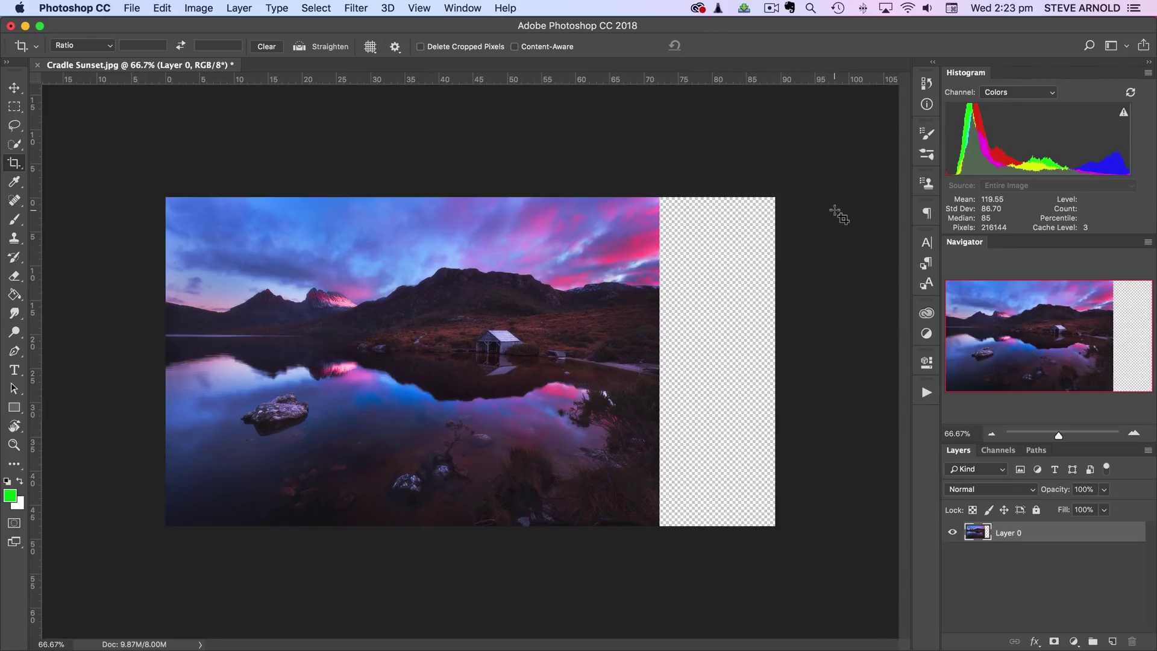
Step back in the history to the Make Layer state, discarding the canvas extension
click(927, 82)
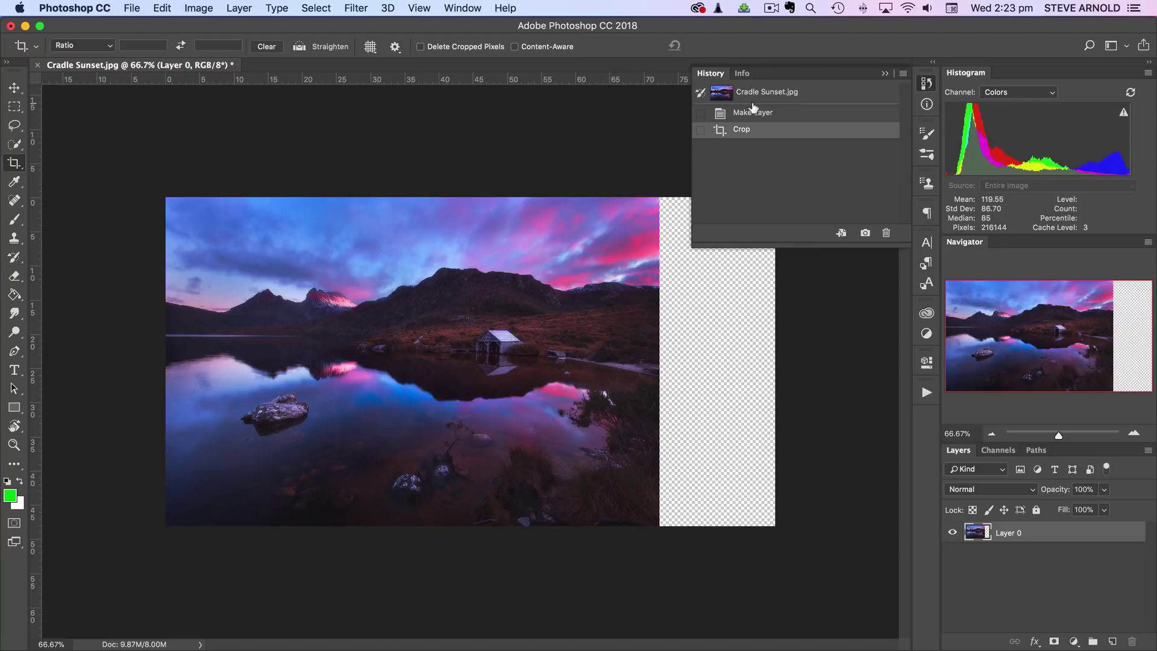
click(753, 113)
click(927, 83)
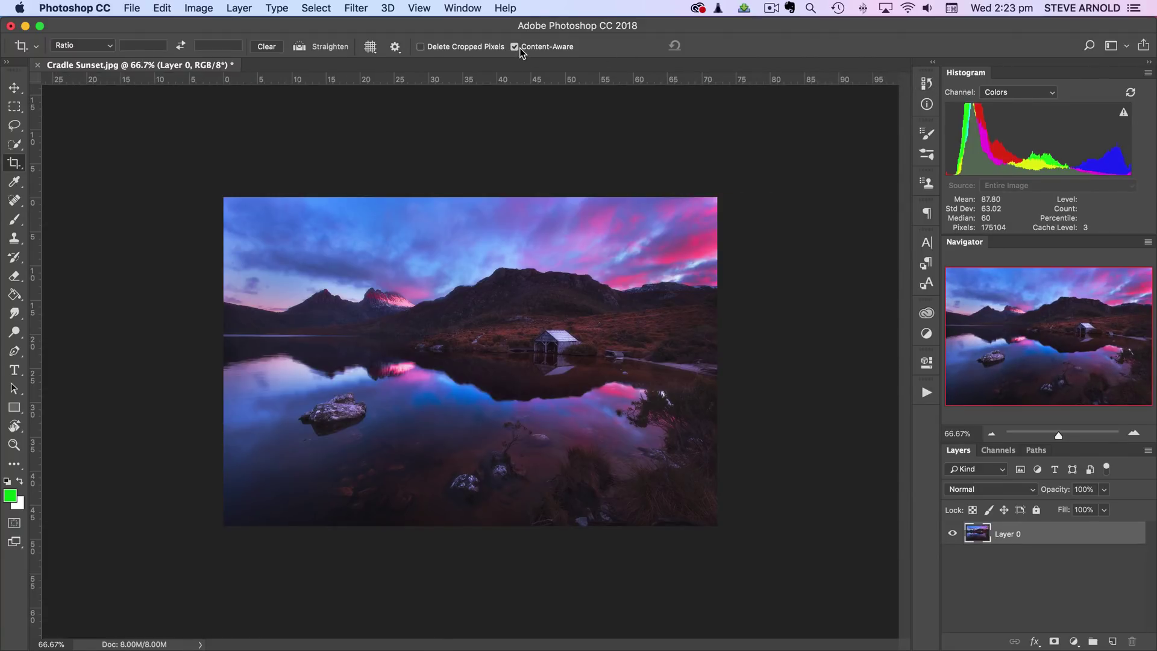
Enable Content-Aware for the crop, extend the crop box past the photo's right edge to about 83.82 cm wide, and apply it
click(539, 226)
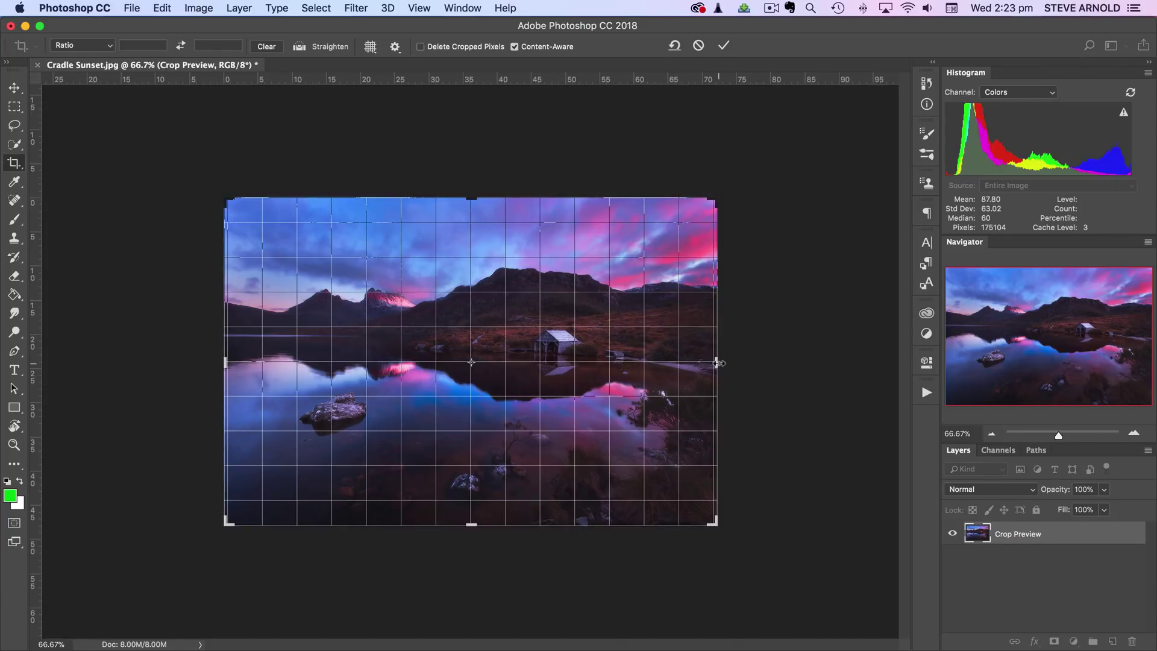
drag(720, 362, 760, 365)
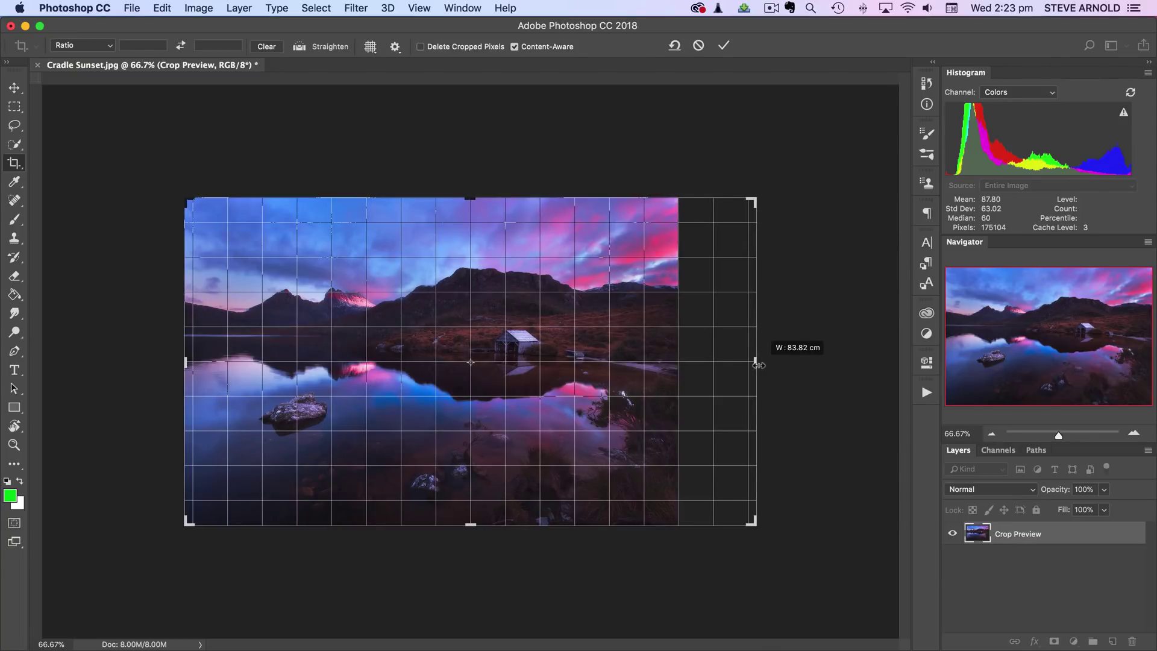
drag(759, 366, 759, 365)
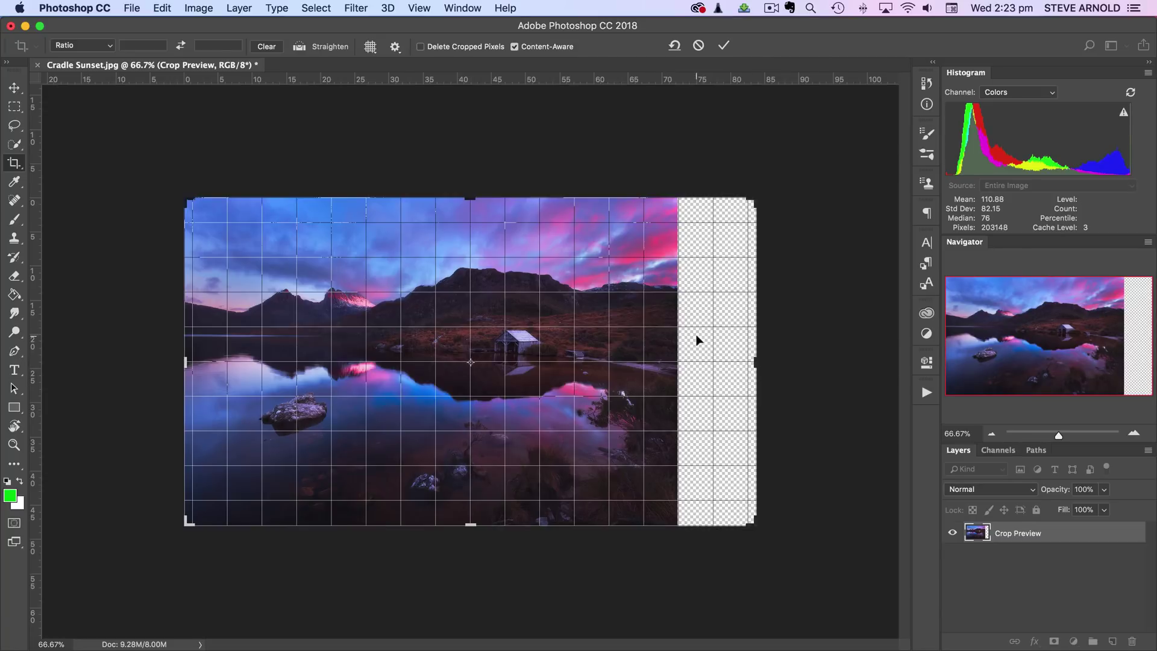
key(Return)
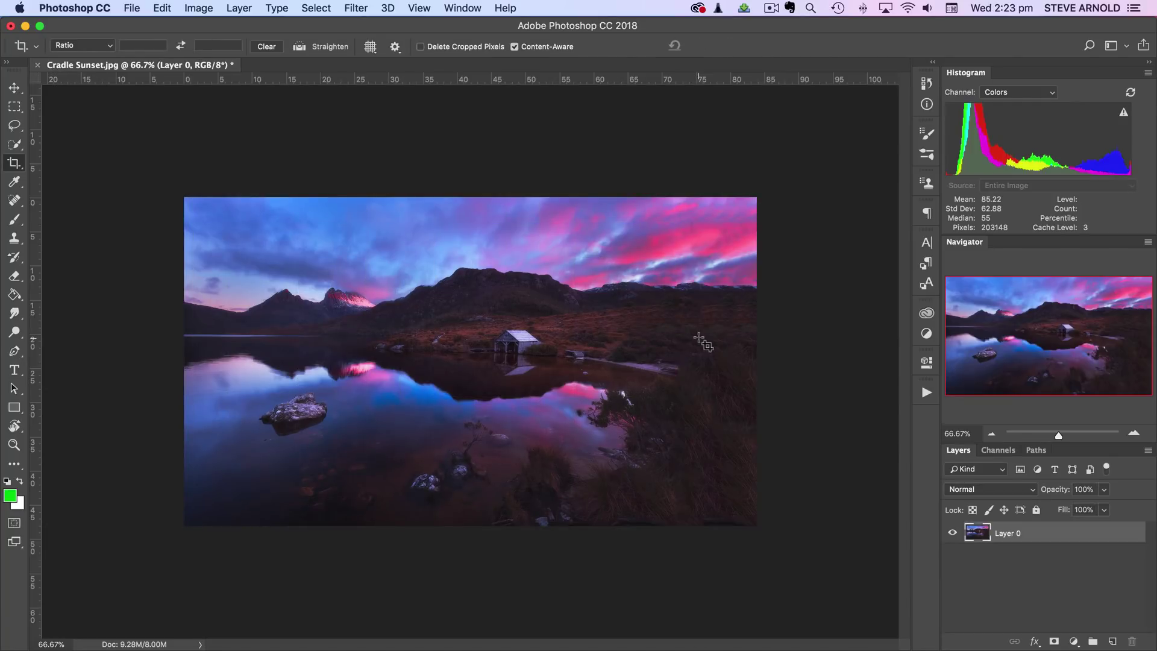